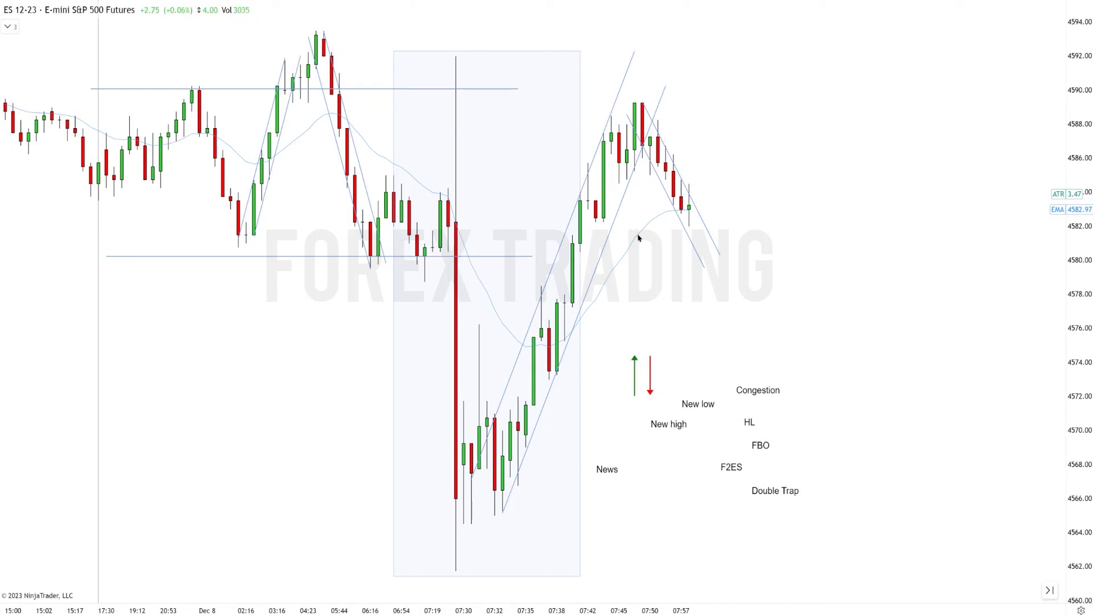
# Draw a rising black arrow beneath the post-news up-leg and a horizontal black arrow above the 07:47–07:50 highs
pyautogui.click(587, 405)
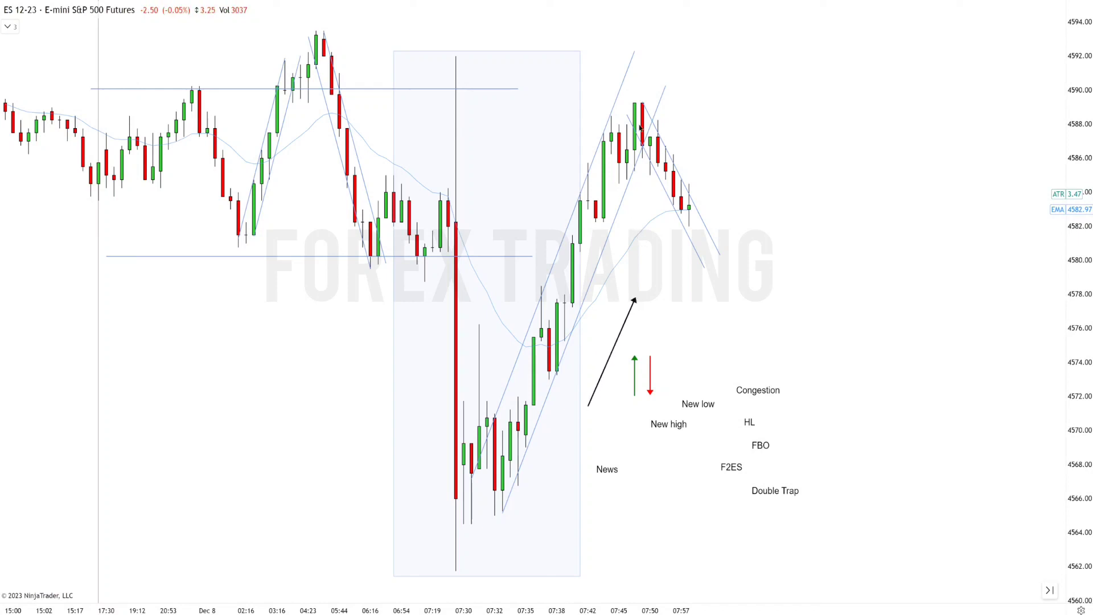
pyautogui.click(595, 78)
pyautogui.click(682, 80)
pyautogui.scroll(-1, 639, 100)
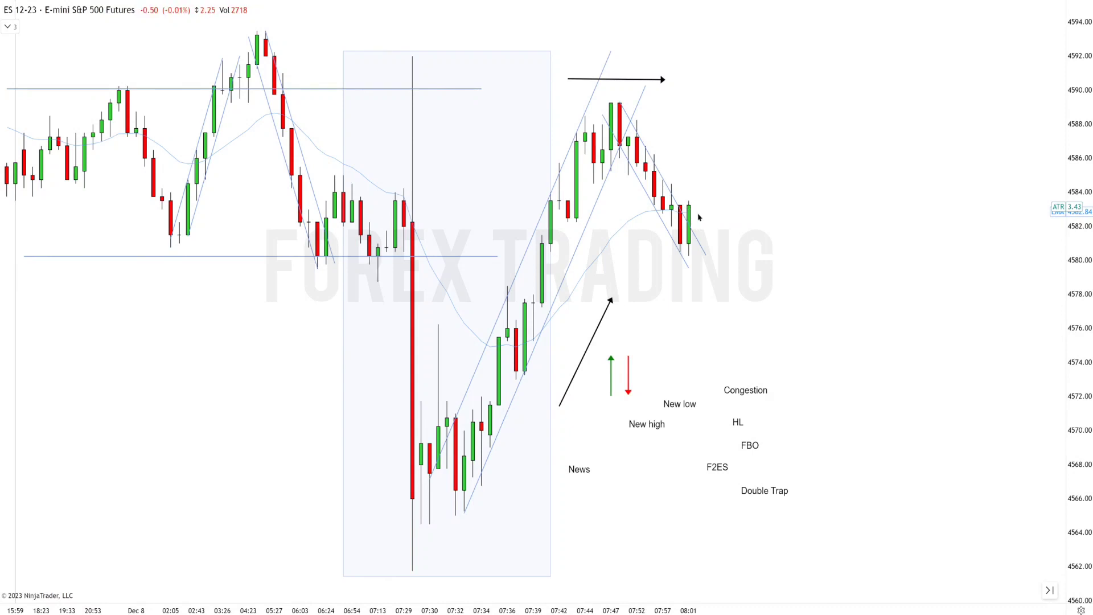
pyautogui.scroll(1, 702, 215)
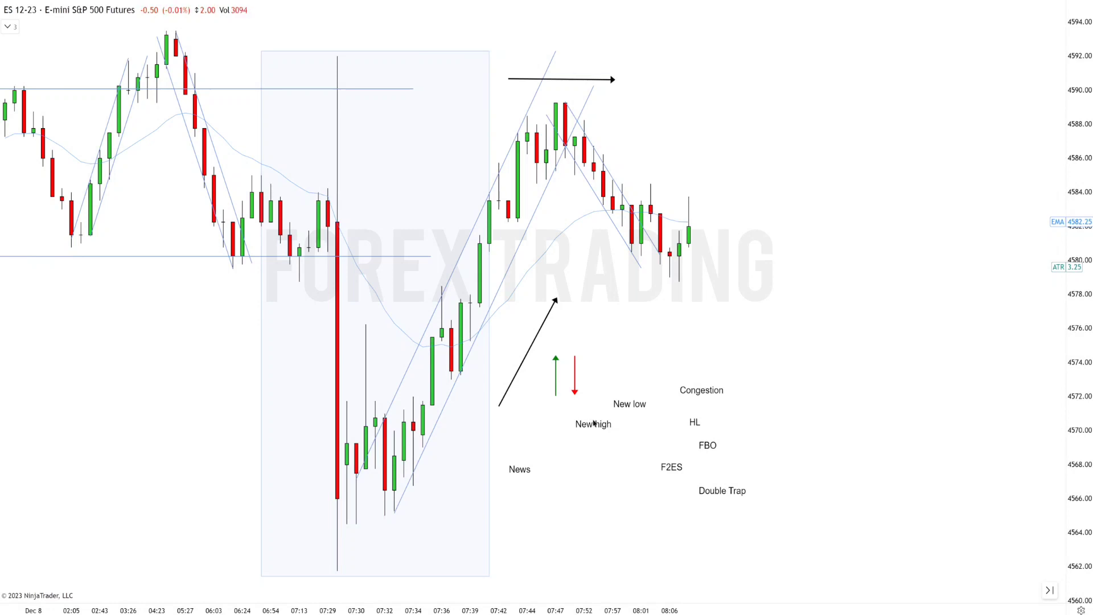
# Move the New low label beneath the lows around 08:06 and the HL label beneath the 08:30 higher low
pyautogui.moveTo(633, 403); pyautogui.dragTo(665, 295)
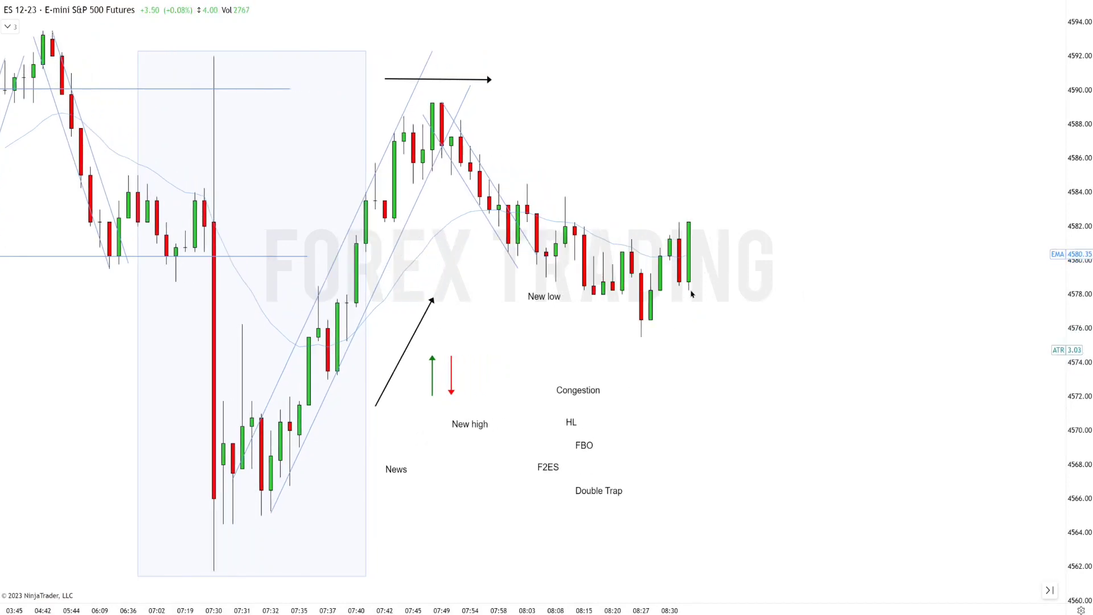
pyautogui.moveTo(567, 430); pyautogui.dragTo(691, 316)
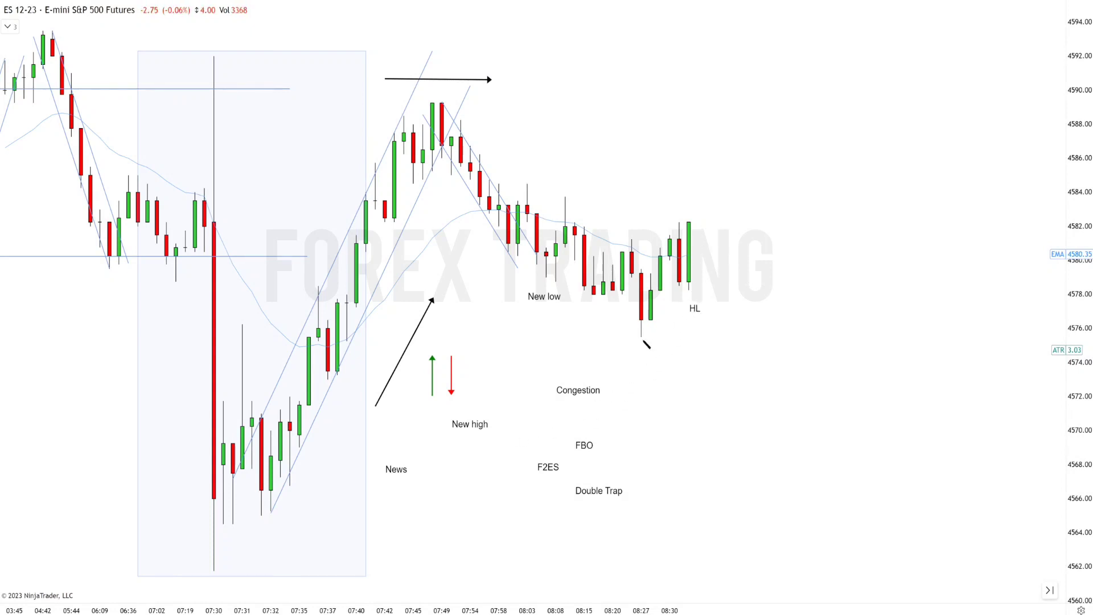
# Draw a rising channel from the 08:27 low with a parallel upper line, and place the green up arrow under the higher low
pyautogui.click(641, 338)
pyautogui.click(773, 181)
pyautogui.click(781, 185)
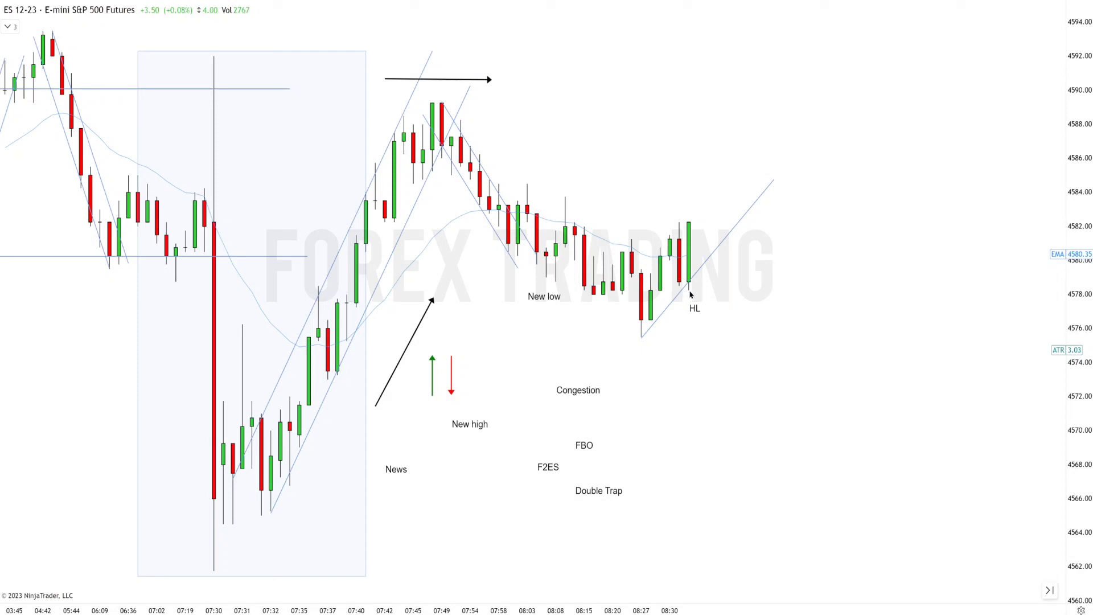
pyautogui.moveTo(433, 370); pyautogui.dragTo(691, 344)
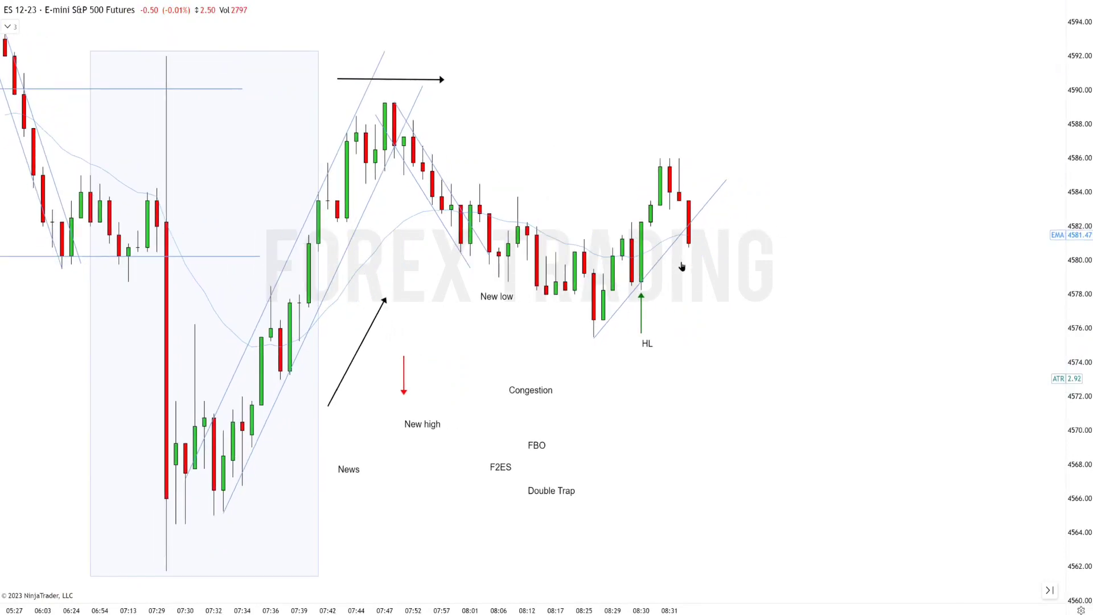
pyautogui.click(672, 251)
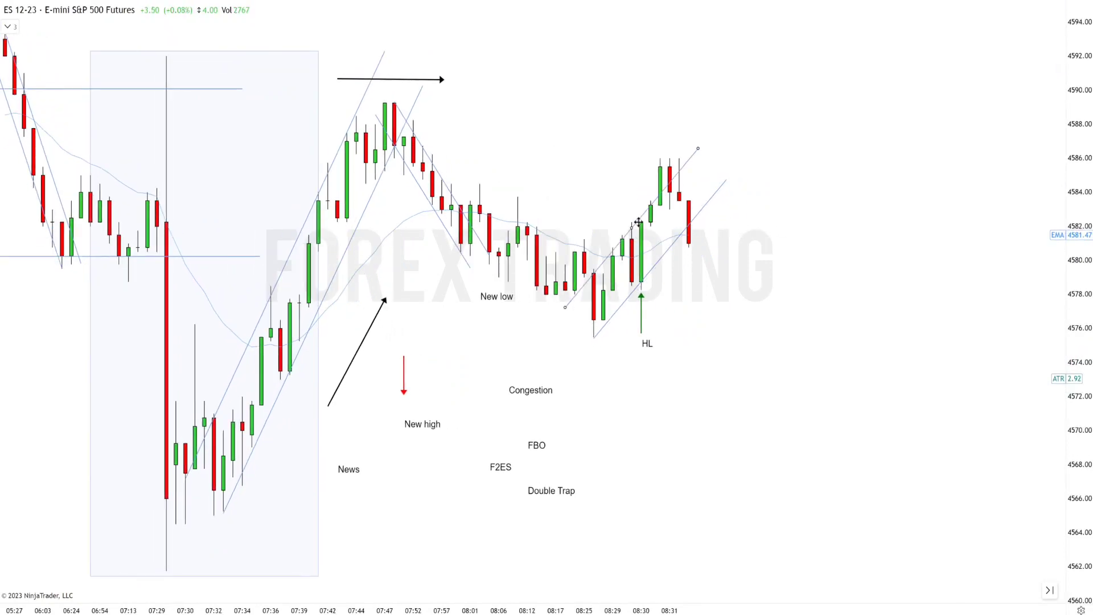
pyautogui.moveTo(670, 254); pyautogui.dragTo(633, 199)
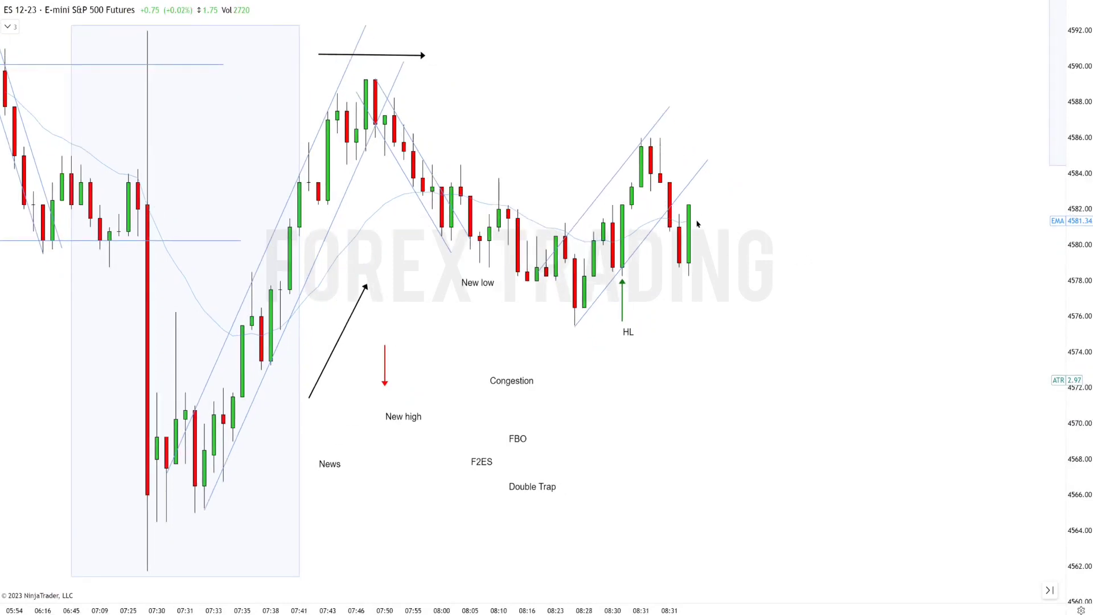
# Mark the pullback low near 08:32 with the F2ES label, a black up arrow and a horizontal line from the higher low
pyautogui.moveTo(482, 462); pyautogui.dragTo(692, 292)
pyautogui.click(712, 280)
pyautogui.moveTo(604, 267); pyautogui.dragTo(708, 267)
pyautogui.moveTo(691, 291)
pyautogui.mouseDown()
pyautogui.moveTo(729, 289)
pyautogui.moveTo(689, 282)
pyautogui.moveTo(690, 321)
pyautogui.mouseUp()
pyautogui.click(1042, 186)
# Sketch a three-arrow zigzag projecting a rally from the F2ES low, and delete it
pyautogui.moveTo(689, 215)
pyautogui.mouseDown()
pyautogui.moveTo(698, 198)
pyautogui.moveTo(707, 222)
pyautogui.moveTo(736, 148)
pyautogui.mouseUp()
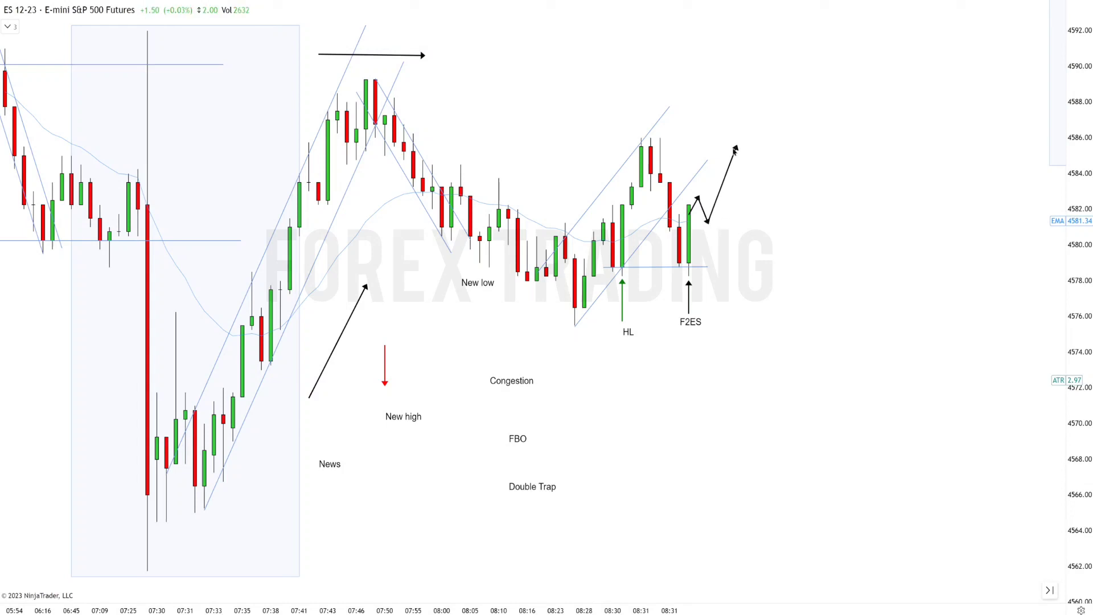
pyautogui.click(703, 211)
pyautogui.press('Delete')
pyautogui.click(695, 205)
pyautogui.press('Delete')
pyautogui.click(718, 198)
pyautogui.press('Delete')
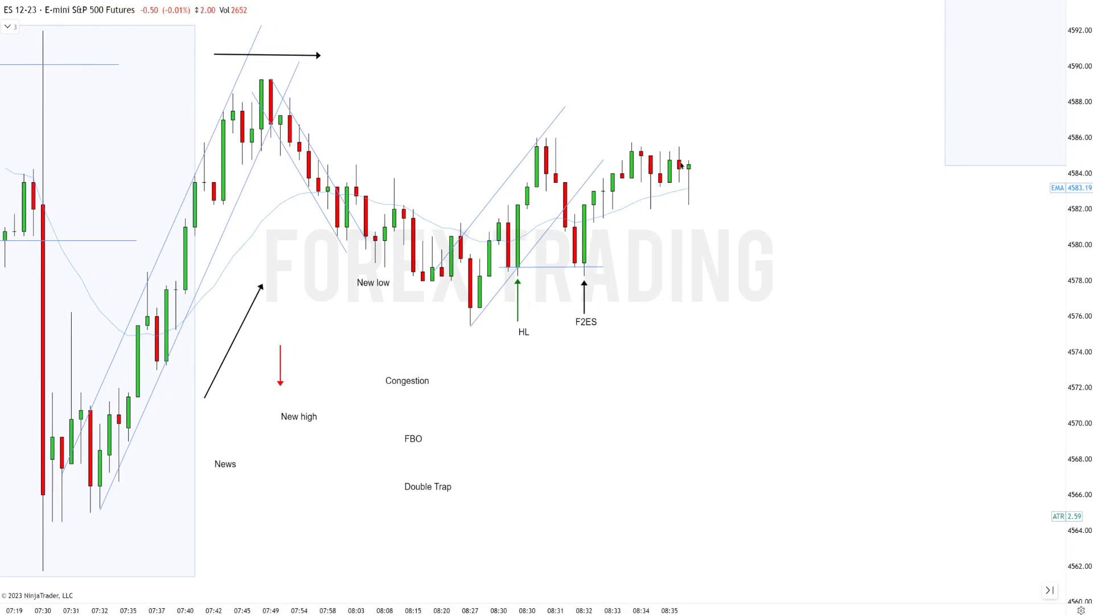
# Bound the 08:34–08:36 sideways range with horizontal lines above and below, and move the Congestion label beneath it
pyautogui.moveTo(613, 183)
pyautogui.mouseDown()
pyautogui.moveTo(716, 182)
pyautogui.moveTo(717, 149)
pyautogui.mouseUp()
pyautogui.click(418, 381)
pyautogui.moveTo(418, 381); pyautogui.dragTo(665, 215)
pyautogui.scroll(-1, 744, 232)
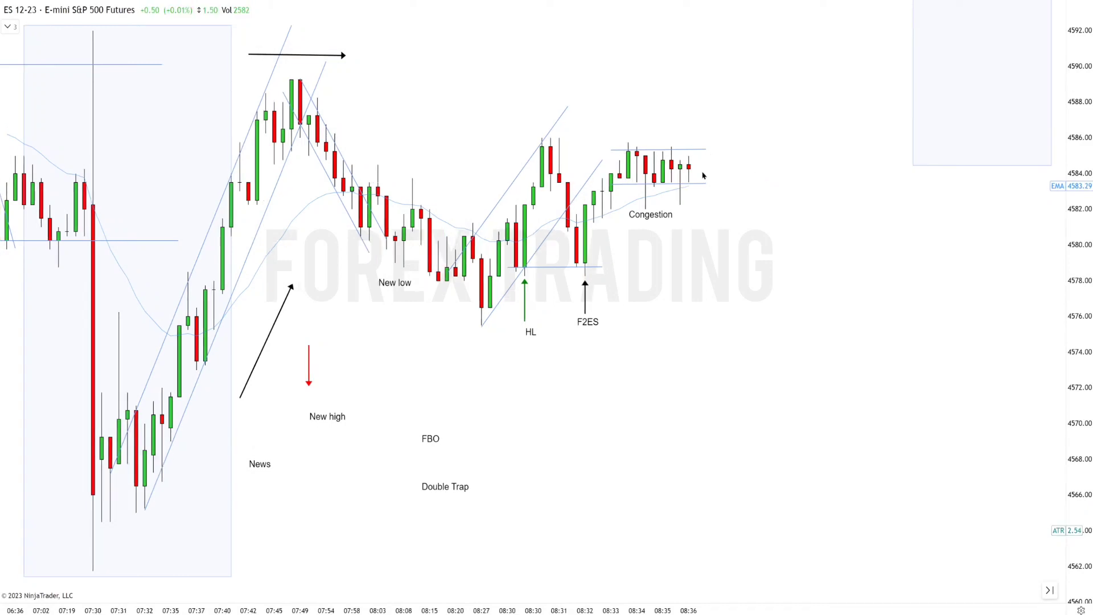
# Sketch arrows for an upside breakout with pullback and for a dip below the congestion range followed by a rally, and delete both
pyautogui.moveTo(672, 147)
pyautogui.mouseDown()
pyautogui.moveTo(688, 118)
pyautogui.moveTo(706, 143)
pyautogui.moveTo(732, 88)
pyautogui.mouseUp()
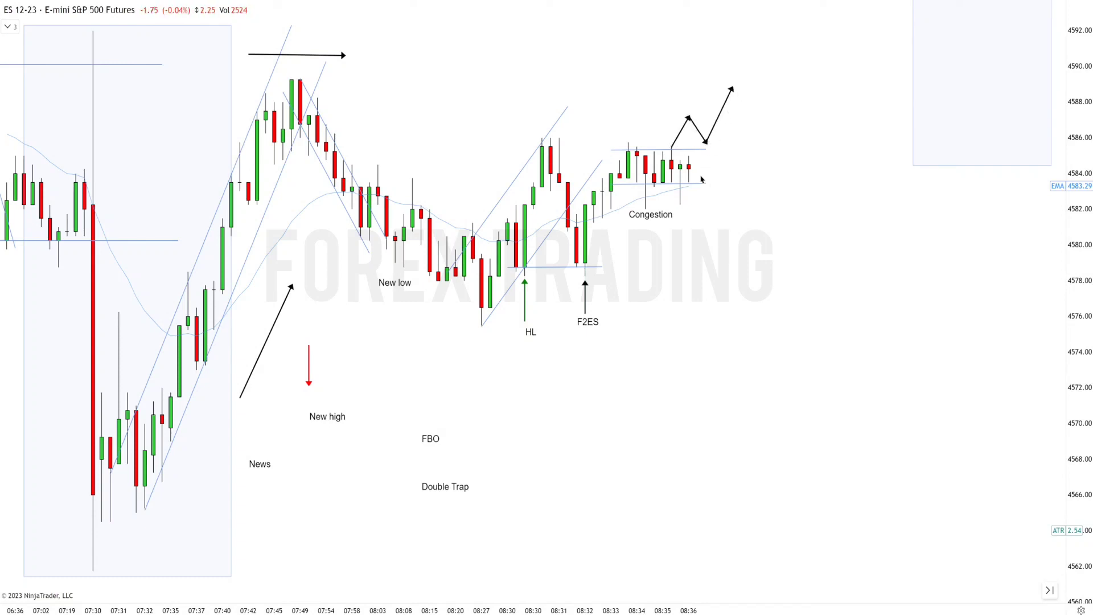
pyautogui.moveTo(698, 177)
pyautogui.mouseDown()
pyautogui.moveTo(707, 208)
pyautogui.moveTo(766, 122)
pyautogui.mouseUp()
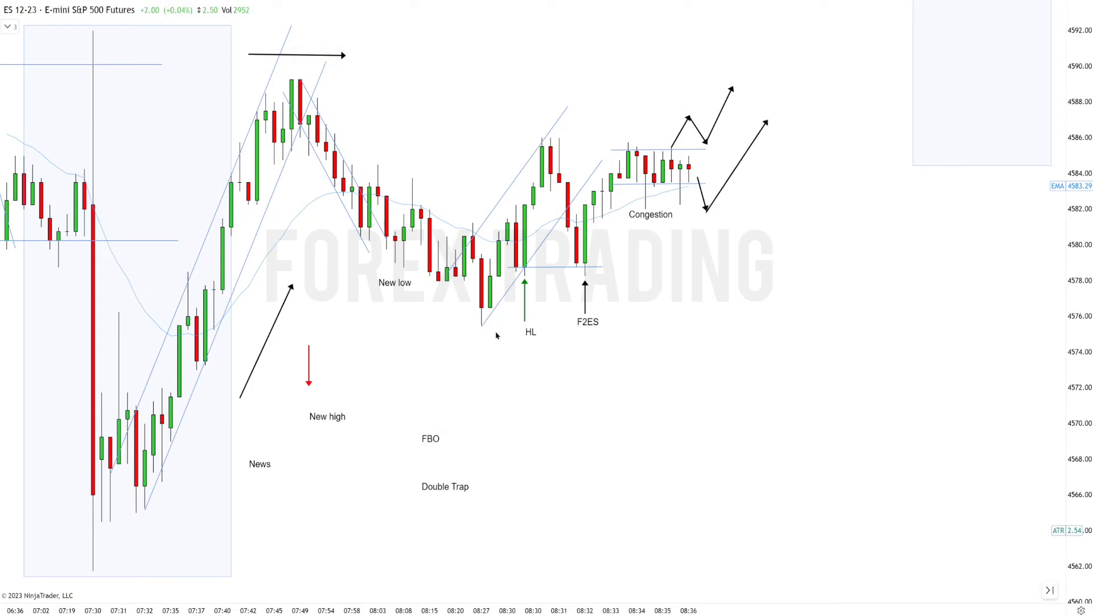
pyautogui.click(705, 202)
pyautogui.press('Delete')
pyautogui.click(728, 179)
pyautogui.press('Delete')
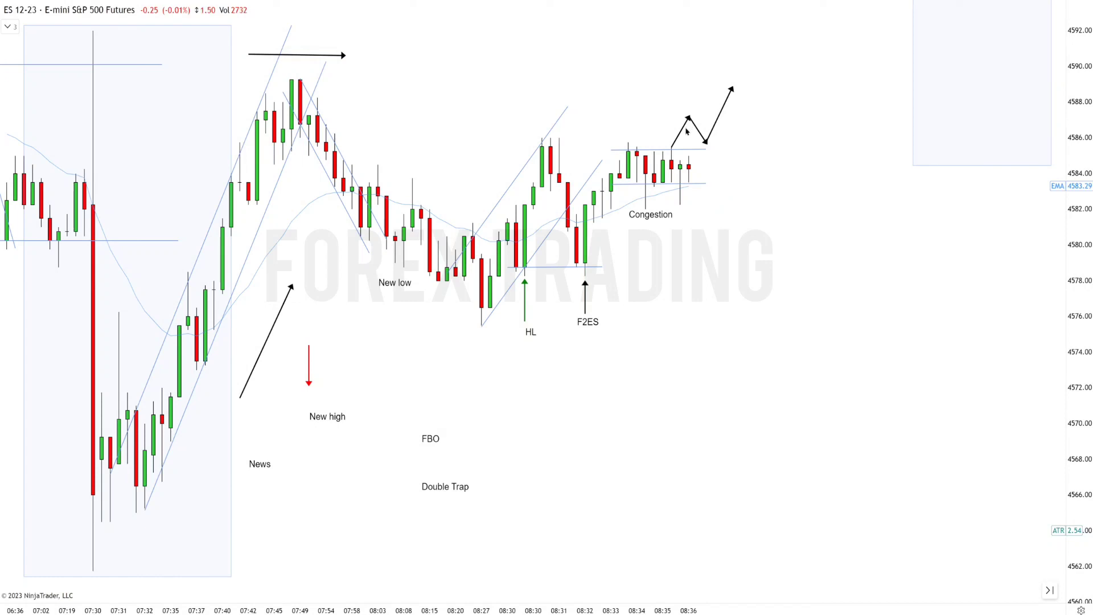
pyautogui.click(681, 130)
pyautogui.press('Delete')
pyautogui.click(697, 126)
pyautogui.press('Delete')
pyautogui.click(716, 123)
pyautogui.press('Delete')
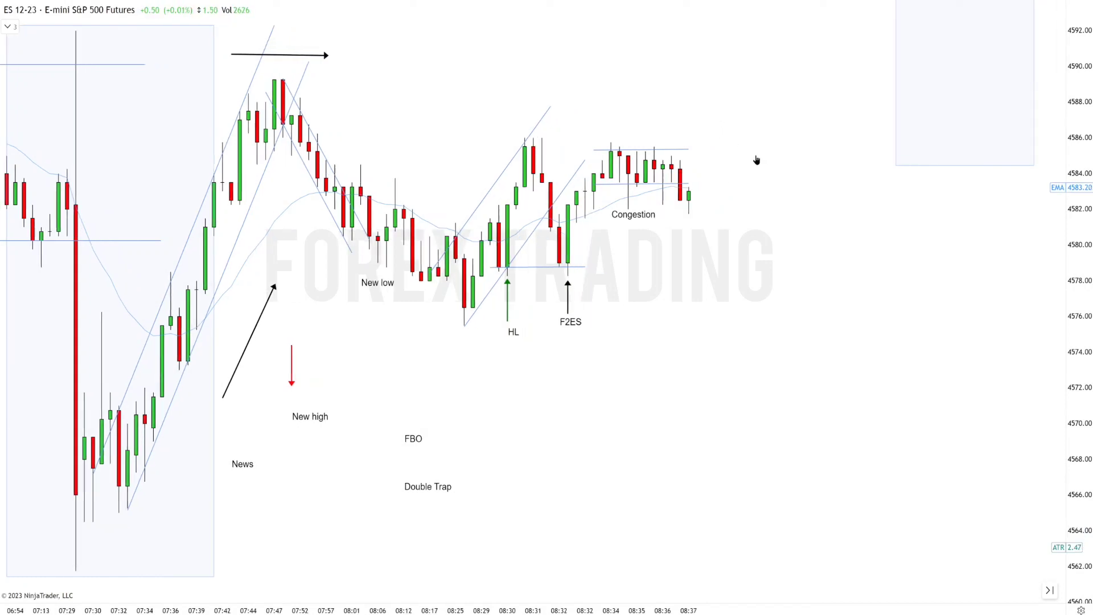
# Move the FBO label beneath the 08:37 low under the congestion range and place a copy of the green up arrow there
pyautogui.moveTo(415, 442); pyautogui.dragTo(701, 230)
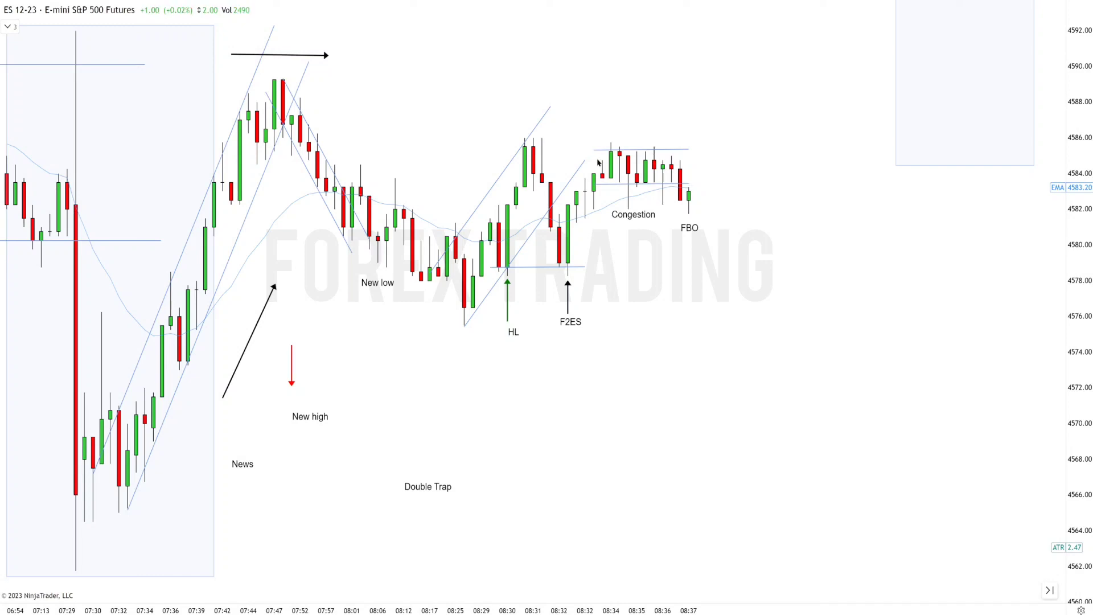
pyautogui.click(508, 294)
pyautogui.moveTo(509, 294); pyautogui.dragTo(701, 270)
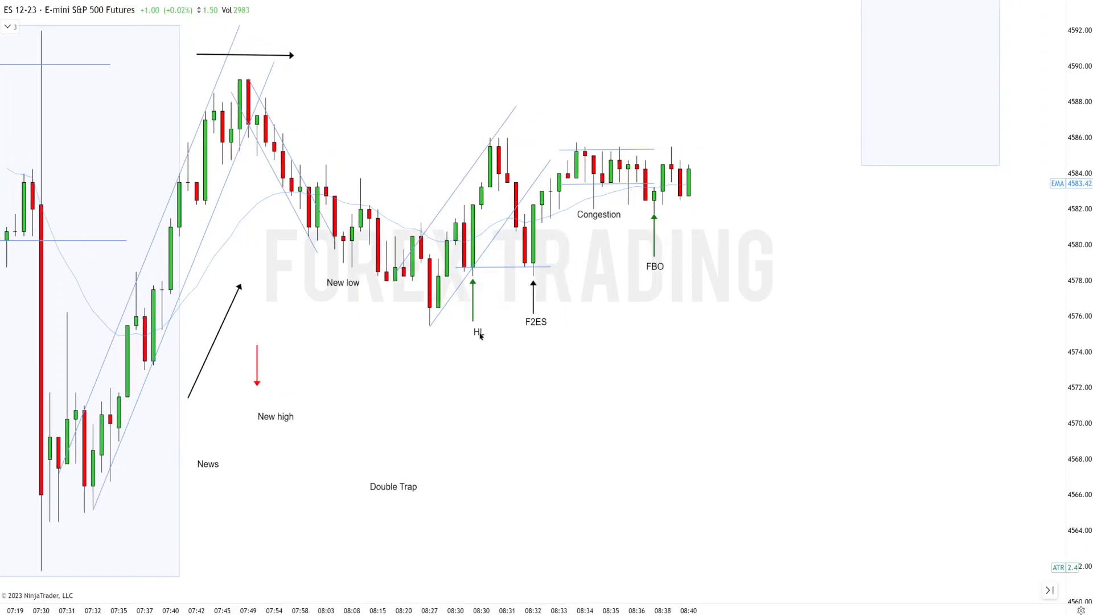
# Mark the higher low near 08:40 with a copy of the HL label and a black up arrow
pyautogui.moveTo(479, 333); pyautogui.dragTo(690, 210)
pyautogui.scroll(3, 662, 200)
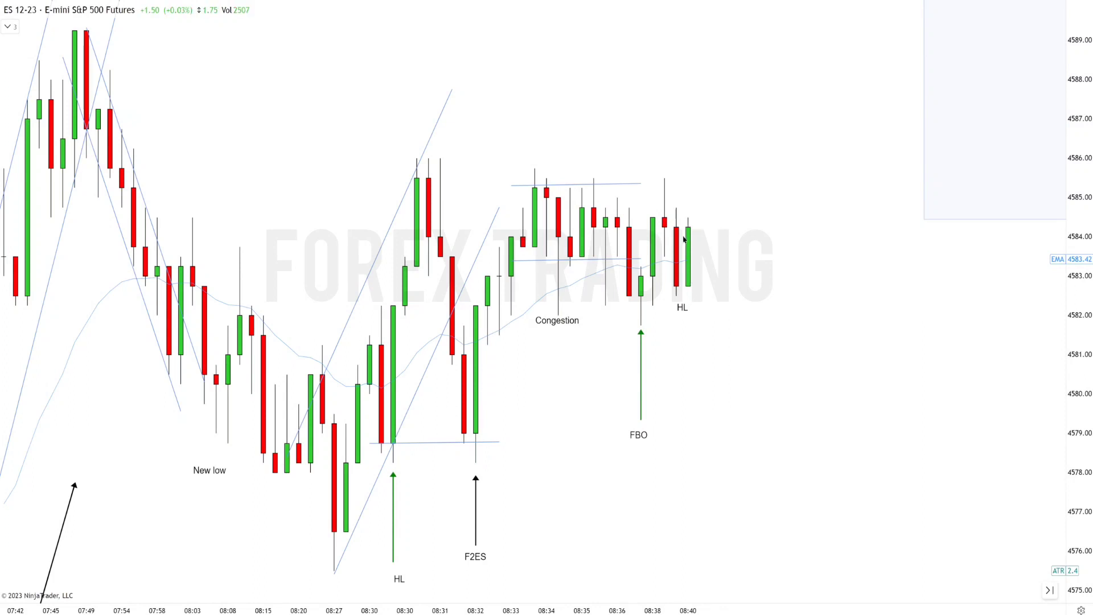
pyautogui.scroll(-1, 684, 240)
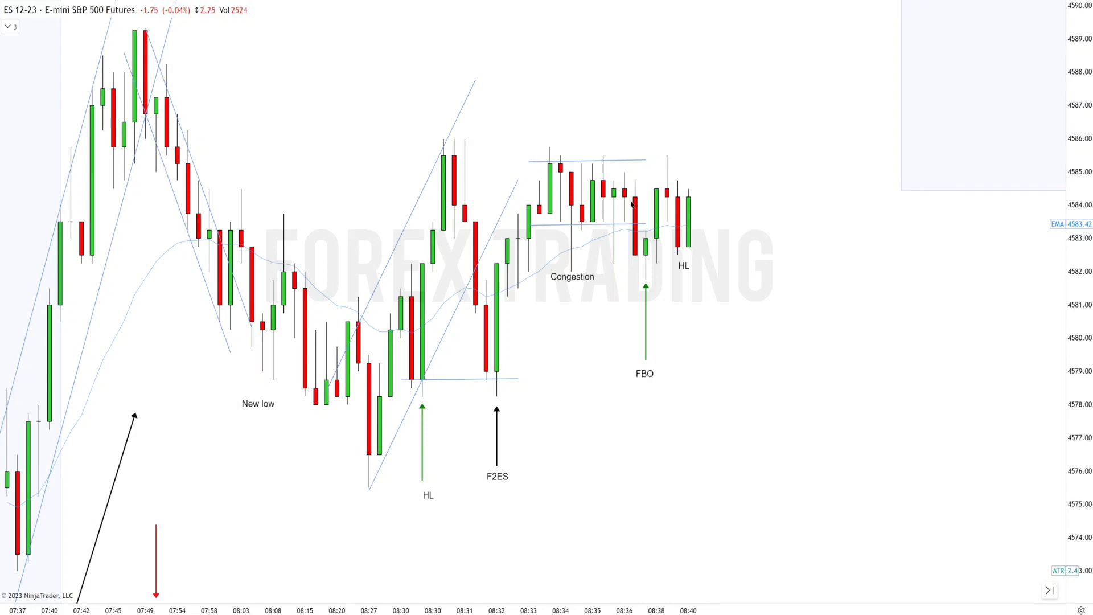
pyautogui.moveTo(683, 265); pyautogui.dragTo(725, 265)
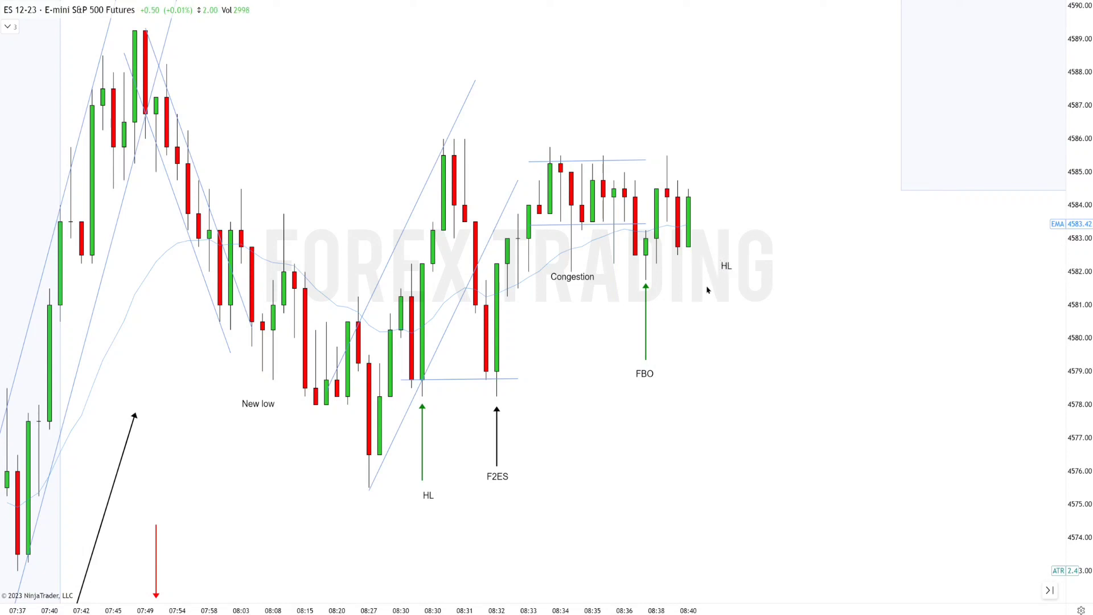
pyautogui.moveTo(688, 302)
pyautogui.mouseDown()
pyautogui.moveTo(688, 260)
pyautogui.moveTo(726, 266)
pyautogui.moveTo(684, 312)
pyautogui.mouseUp()
# Move the New high label beside the peak near 08:45
pyautogui.scroll(-2, 786, 195)
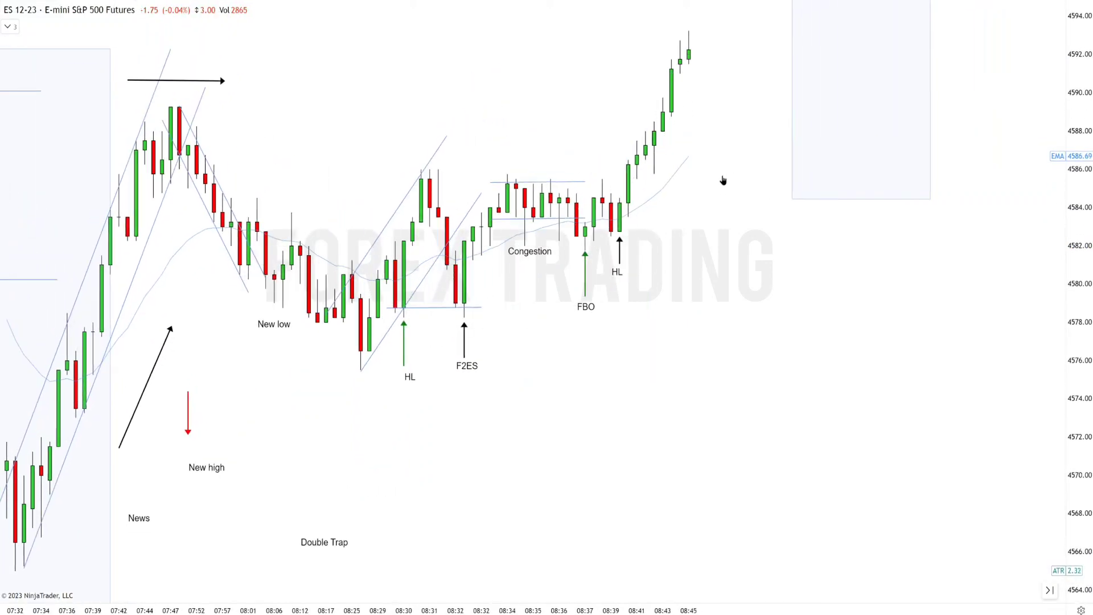
pyautogui.scroll(-1, 780, 183)
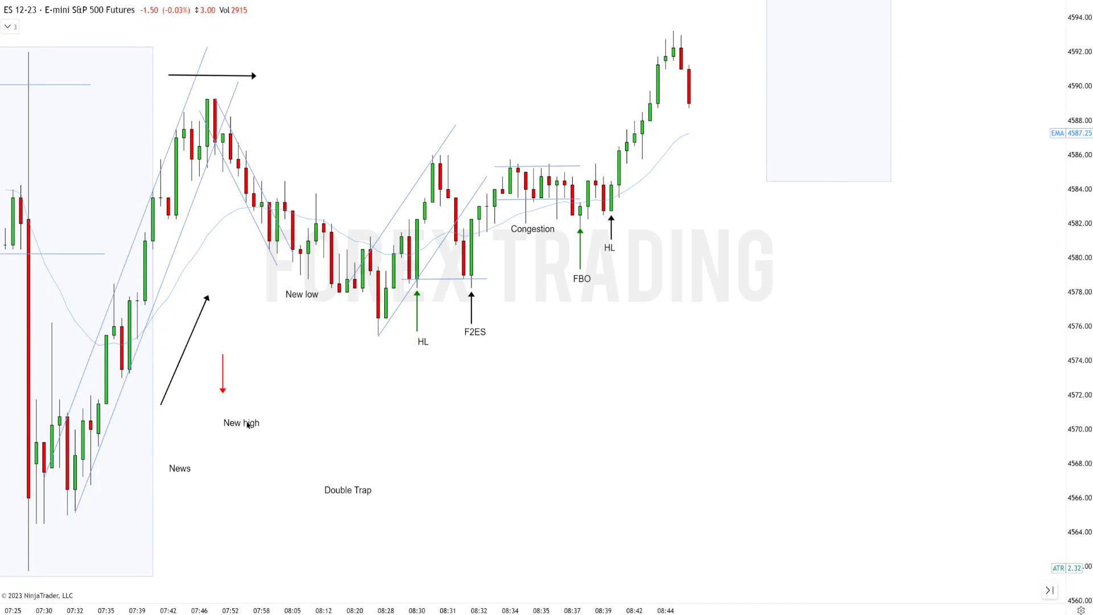
pyautogui.moveTo(248, 425); pyautogui.dragTo(653, 40)
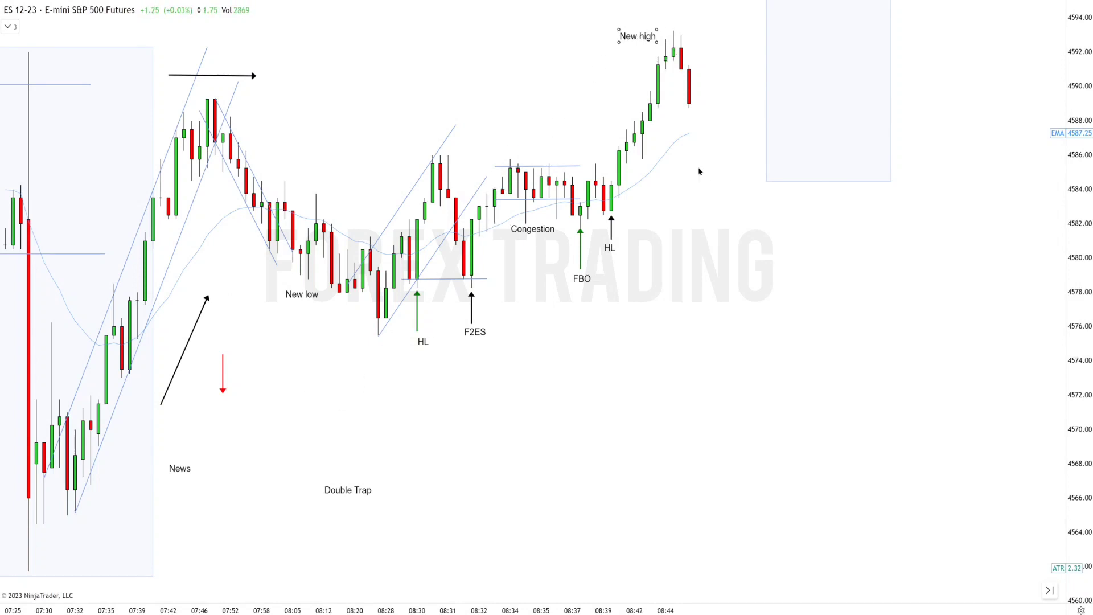
# Draw a long horizontal arrow from about 07:50 across the later price action, and delete it
pyautogui.scroll(-1, 699, 171)
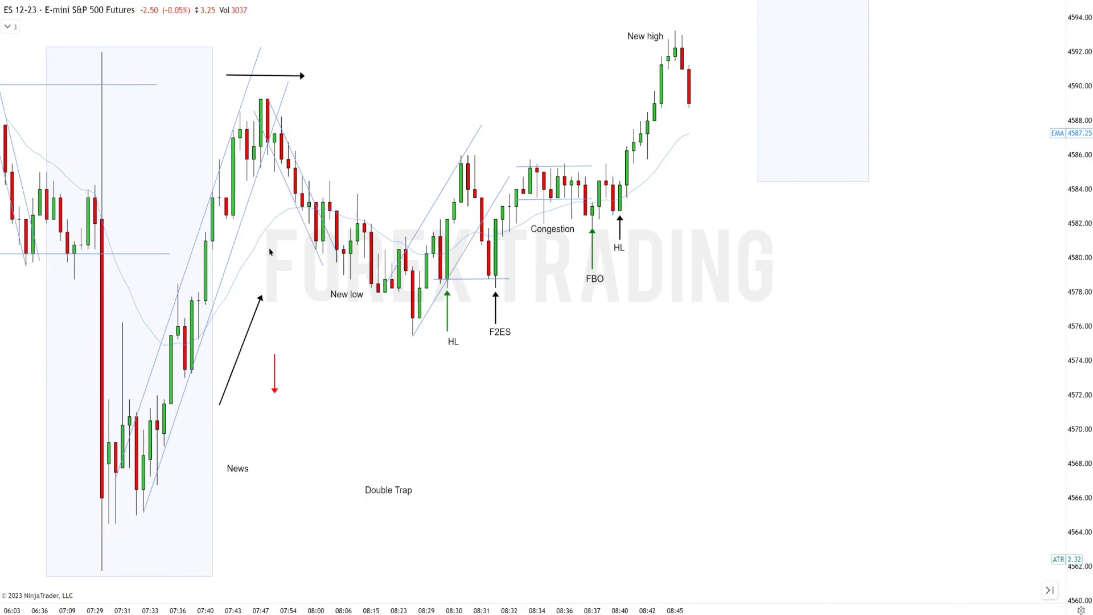
pyautogui.moveTo(268, 245); pyautogui.dragTo(704, 243)
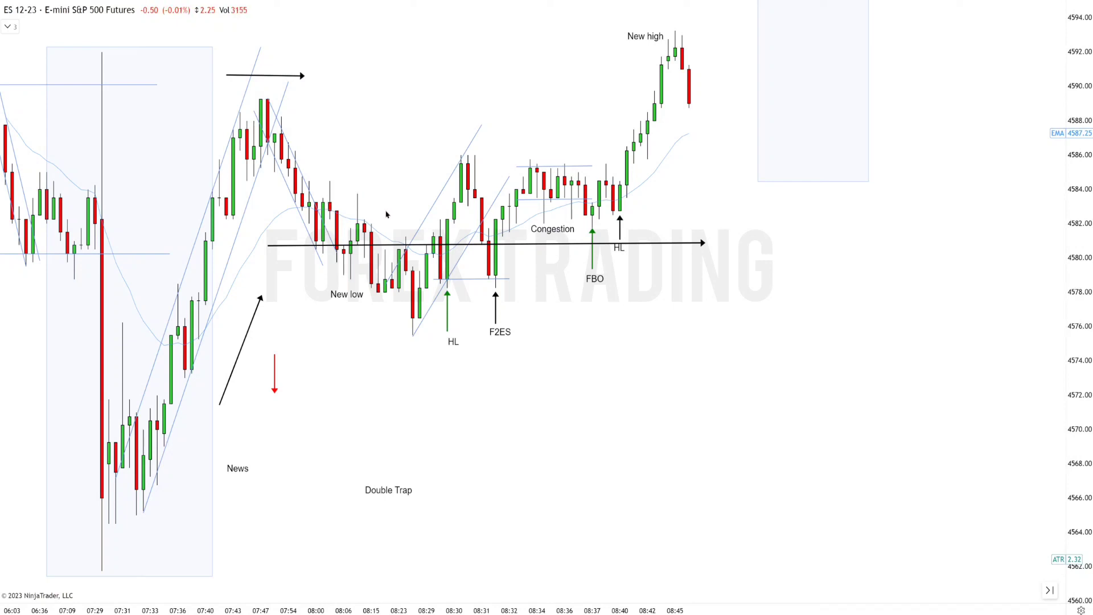
pyautogui.click(650, 246)
pyautogui.press('Delete')
# Sketch a wide rising channel from the 08:27 low with a parallel upper line along the highs, and delete both lines
pyautogui.click(414, 336)
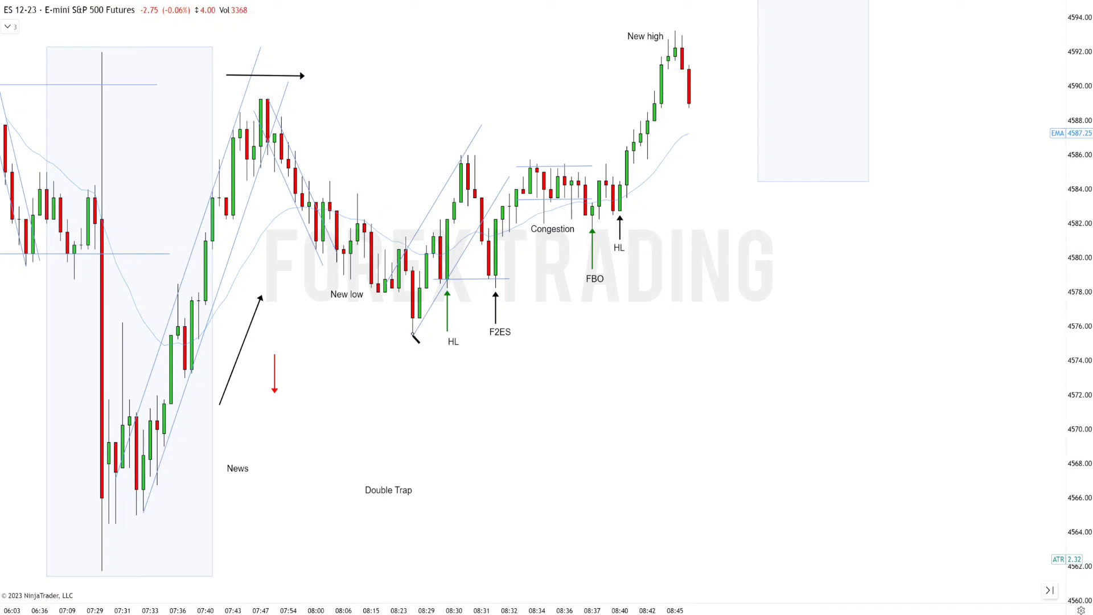
pyautogui.click(834, 87)
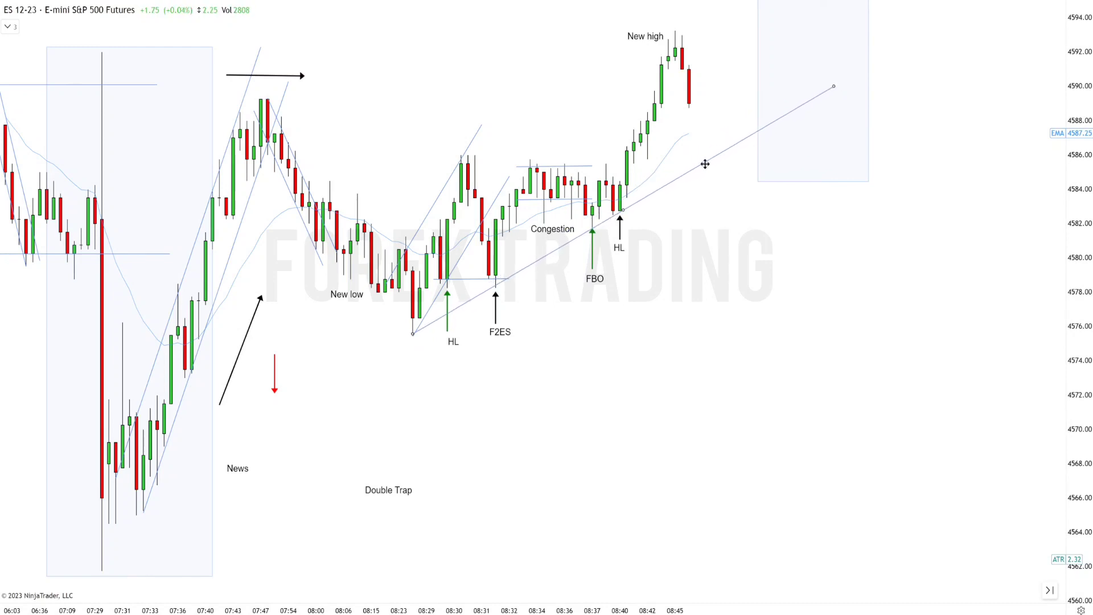
pyautogui.moveTo(704, 162); pyautogui.dragTo(636, 67)
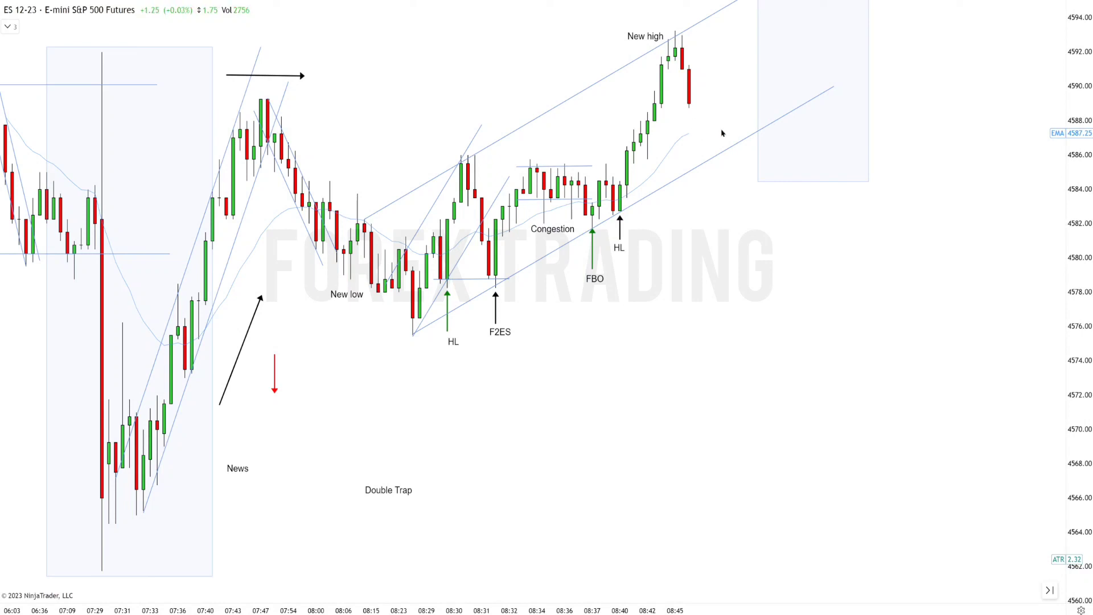
pyautogui.click(729, 150)
pyautogui.press('Delete')
pyautogui.click(598, 83)
pyautogui.press('Delete')
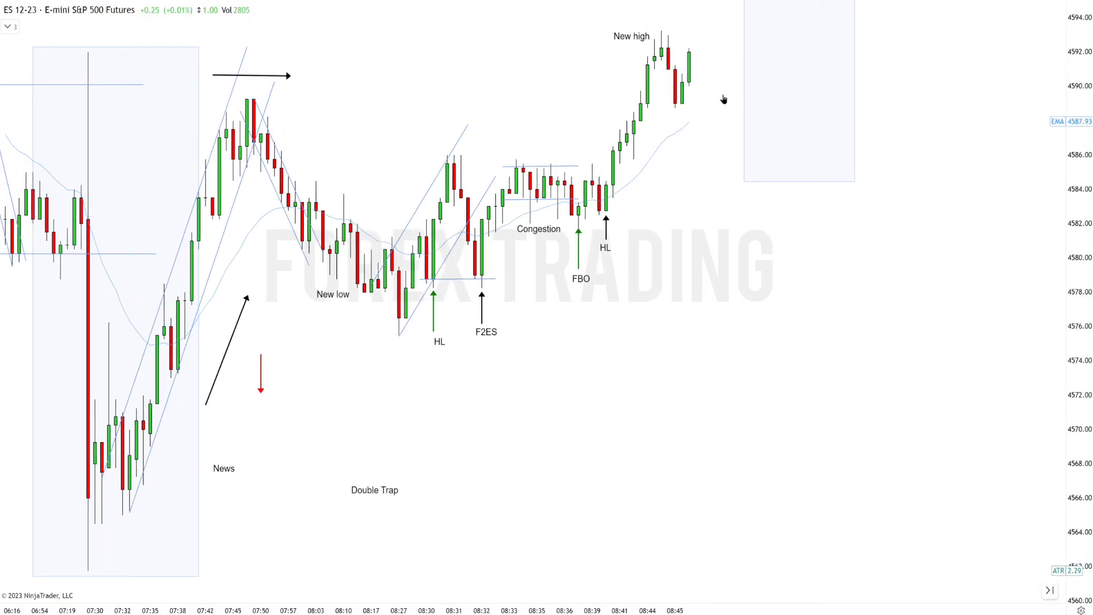
# Place a copy of the New low label beneath the pullback low between 08:56 and 09:00
pyautogui.scroll(3, 701, 101)
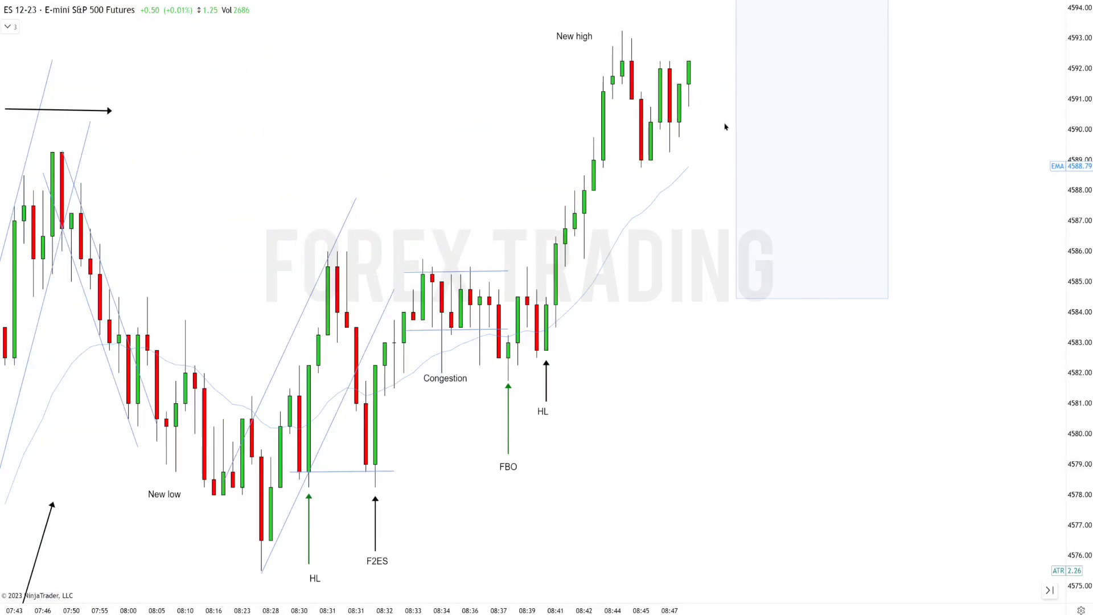
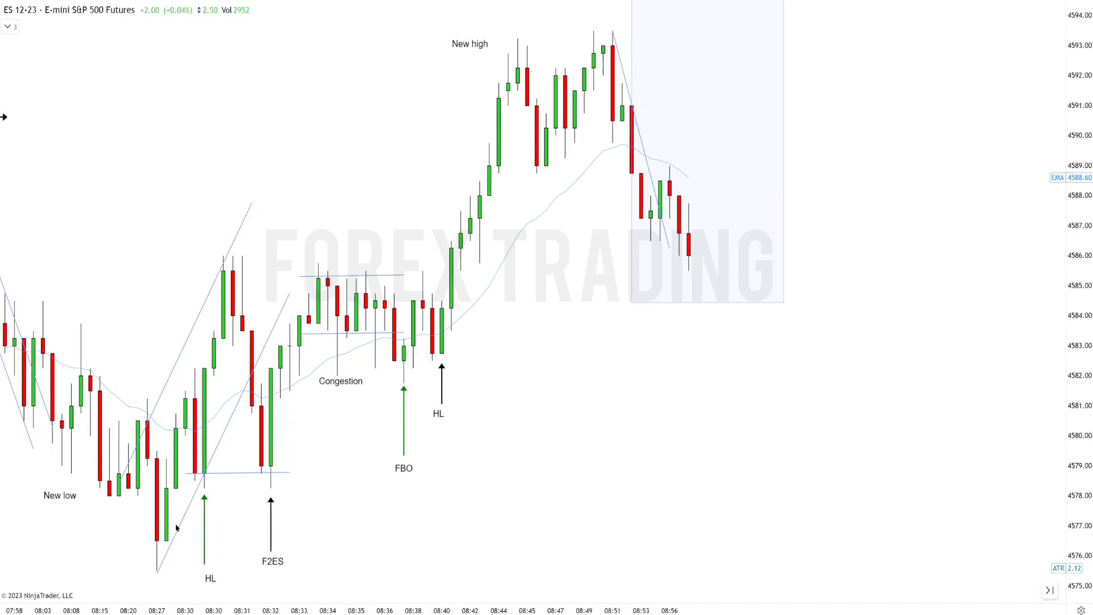
pyautogui.moveTo(87, 494)
pyautogui.mouseDown()
pyautogui.moveTo(74, 509)
pyautogui.moveTo(604, 450)
pyautogui.moveTo(701, 310)
pyautogui.mouseUp()
pyautogui.click(866, 224)
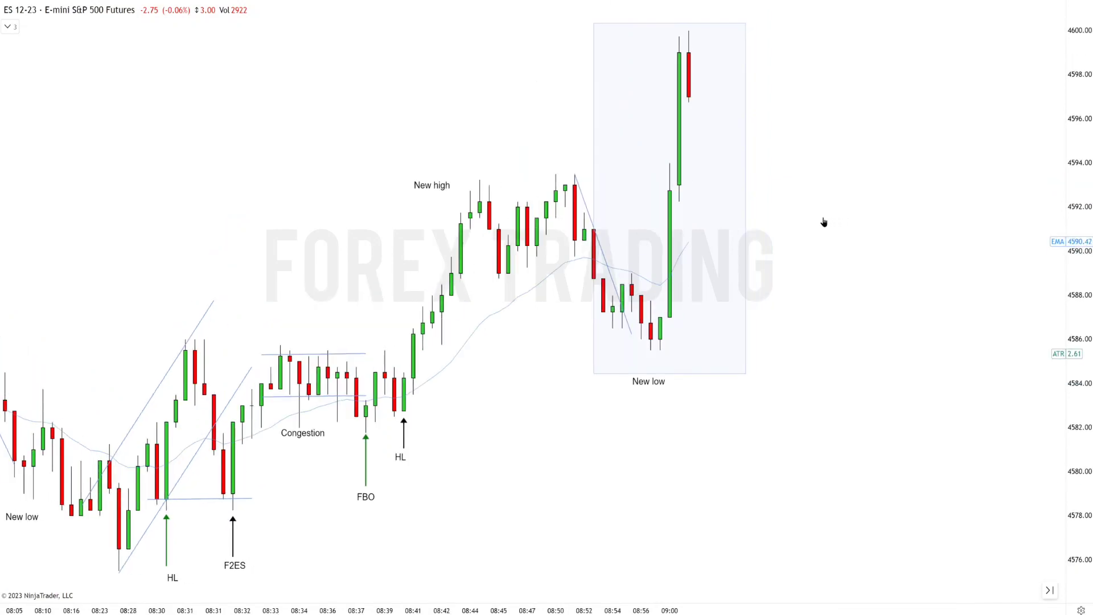
# Draw a rising trendline from the 08:27 low beneath the 08:40 higher low and into the shaded 09:00 area
pyautogui.scroll(-3, 826, 224)
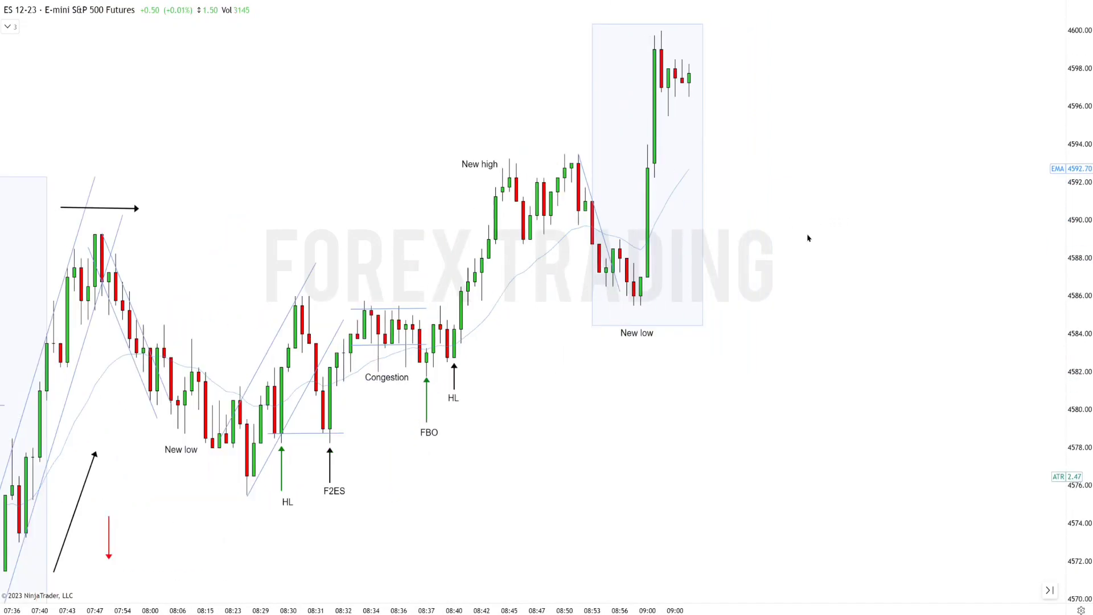
pyautogui.moveTo(247, 494)
pyautogui.mouseDown()
pyautogui.moveTo(659, 296)
pyautogui.moveTo(662, 227)
pyautogui.mouseUp()
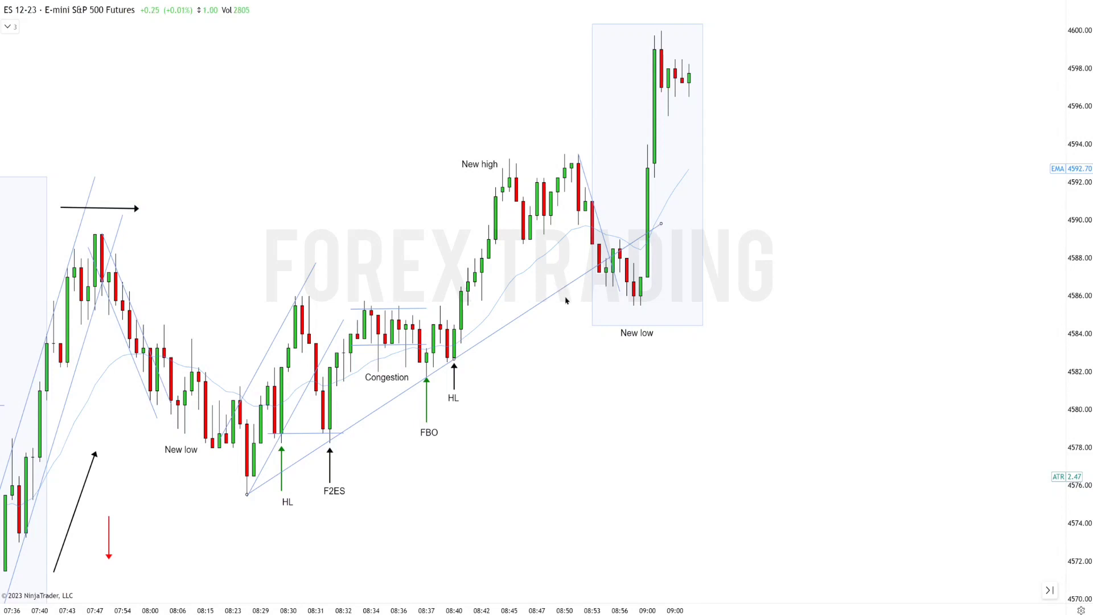
# Add a parallel upper channel line along the New high, and place a copy of the Double Trap label beneath the pullback low near 09:02
pyautogui.click(486, 181)
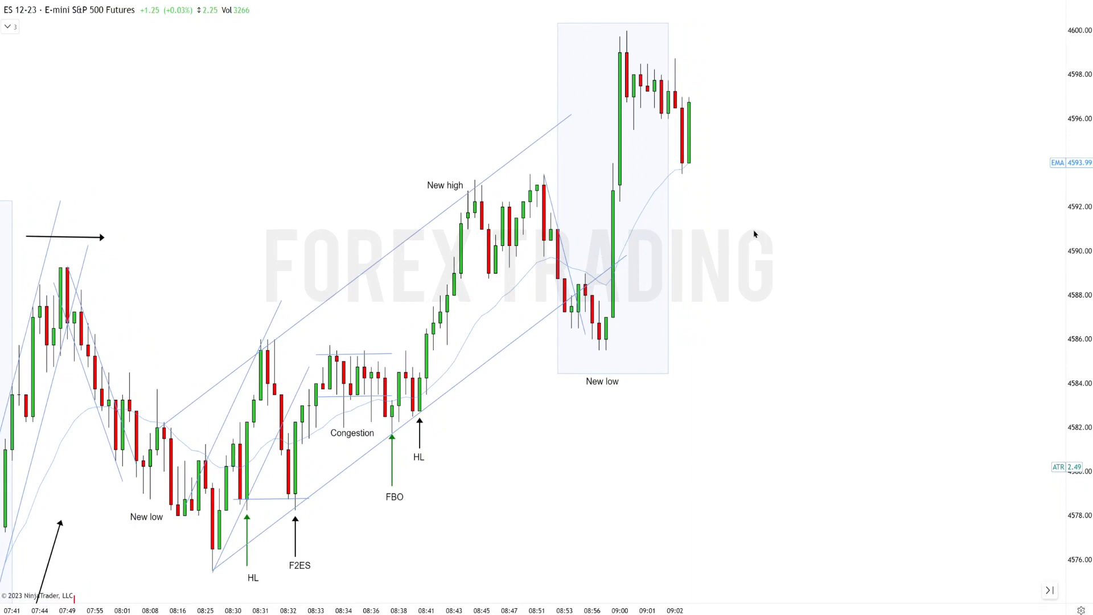
pyautogui.scroll(-1, 754, 234)
pyautogui.click(285, 505)
pyautogui.moveTo(285, 505); pyautogui.dragTo(714, 129)
pyautogui.middleClick(672, 137)
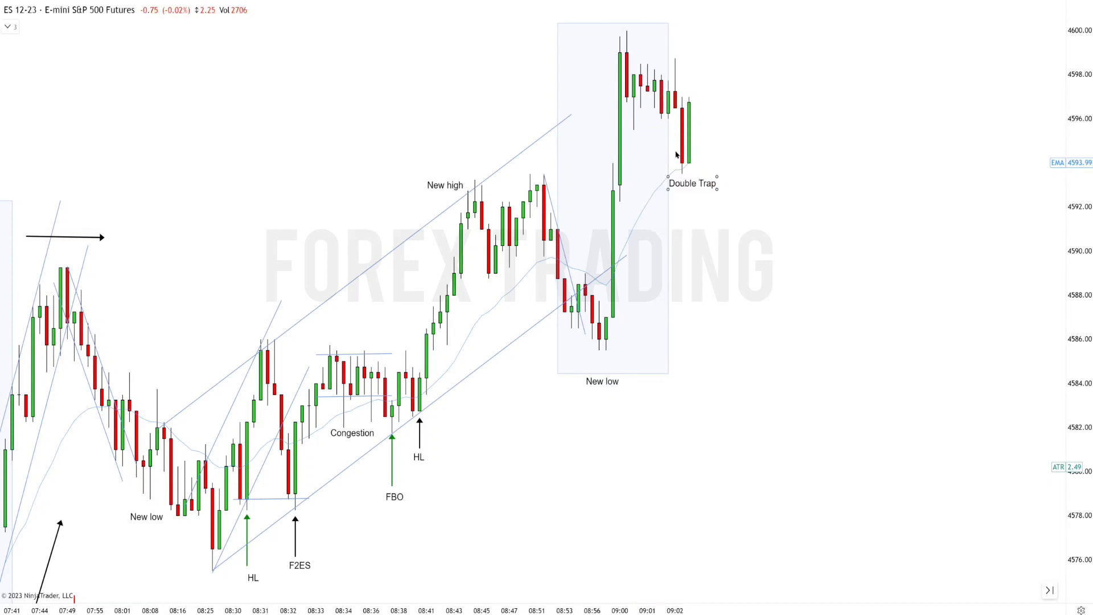
pyautogui.click(677, 111)
# Draw a long extended rising trendline from the 07:30 low through the 08:57 New low, with a parallel upper line along the 07:50 high
pyautogui.scroll(-2, 650, 135)
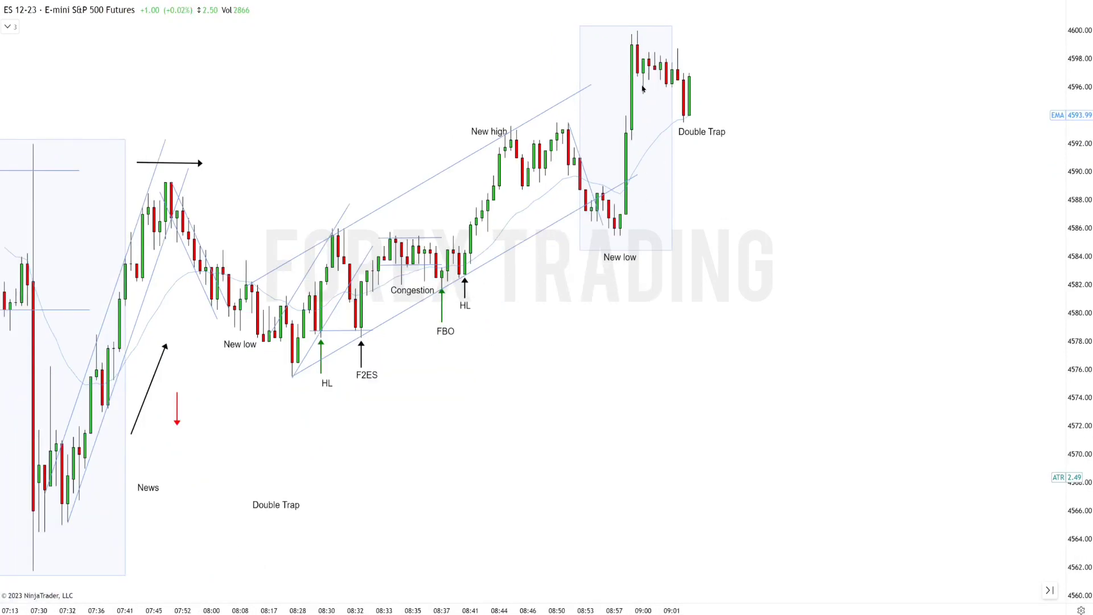
pyautogui.scroll(2, 644, 103)
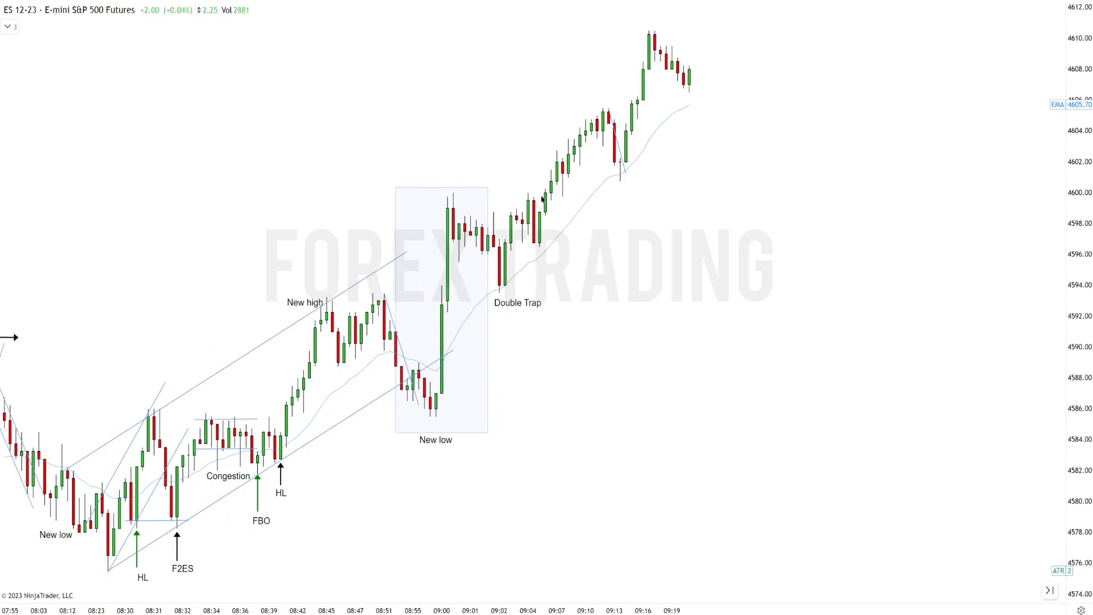
pyautogui.scroll(-2, 581, 235)
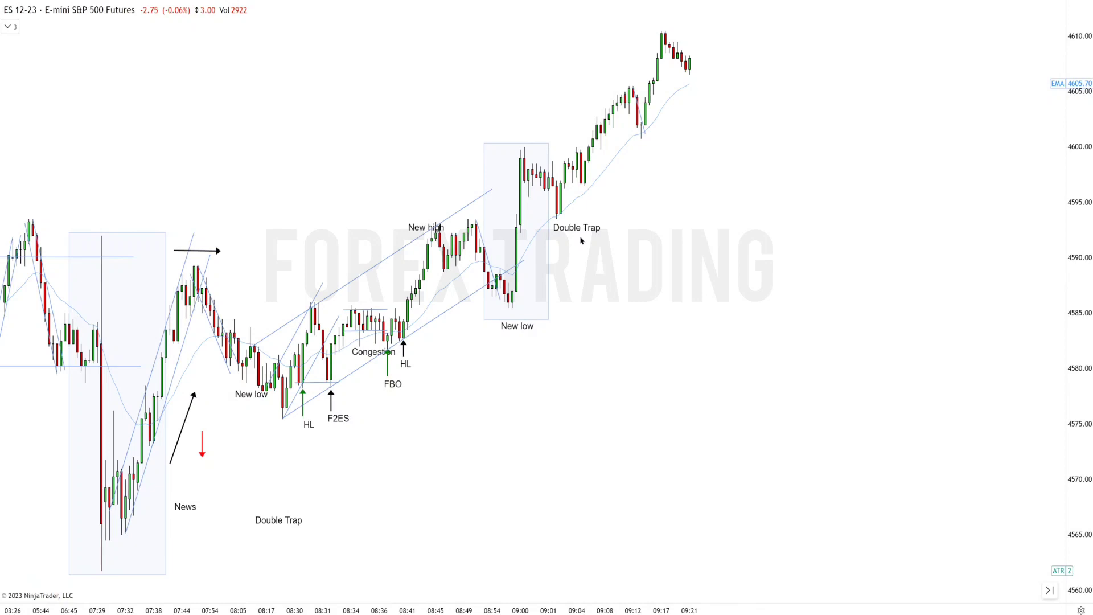
pyautogui.click(101, 542)
pyautogui.click(510, 306)
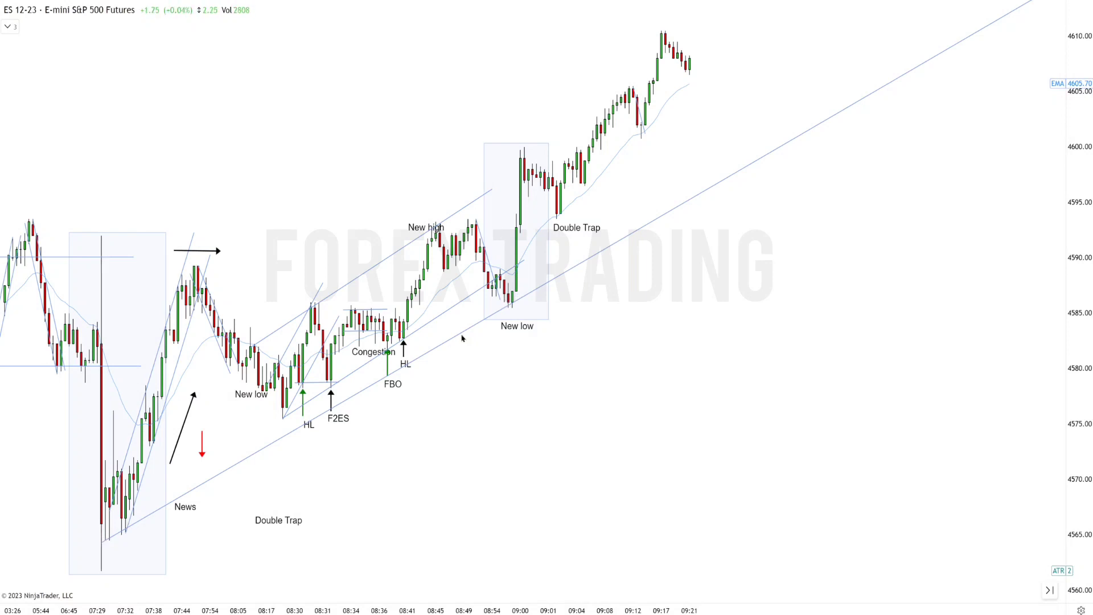
pyautogui.click(423, 158)
pyautogui.moveTo(423, 158); pyautogui.dragTo(420, 136)
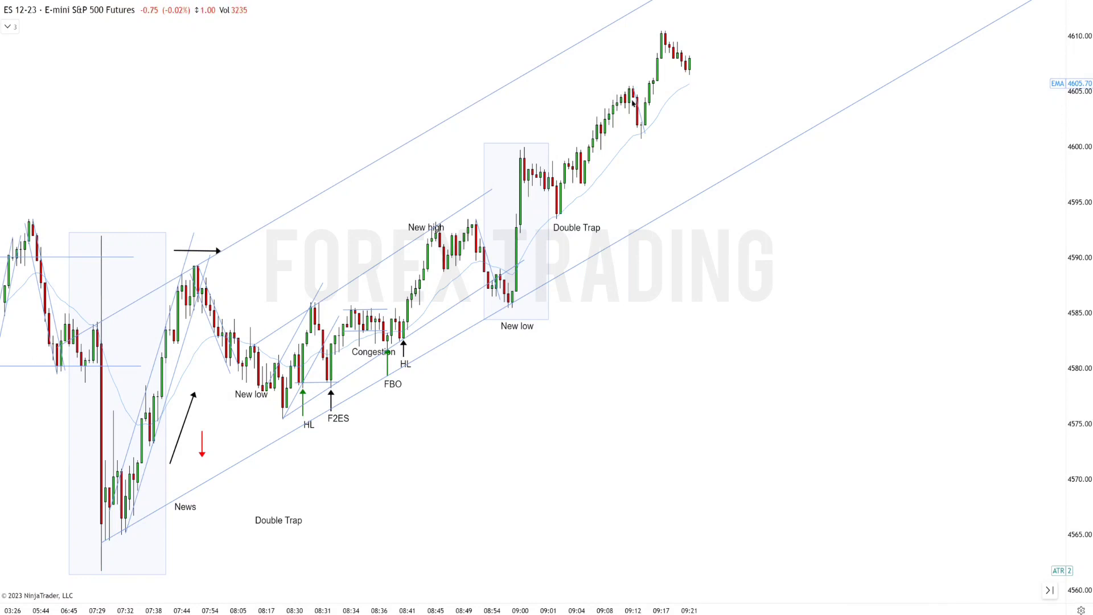
# Draw a short falling channel from the 09:17 high, with a trendline along the pullback highs and a parallel copy beneath the lows
pyautogui.scroll(3, 708, 100)
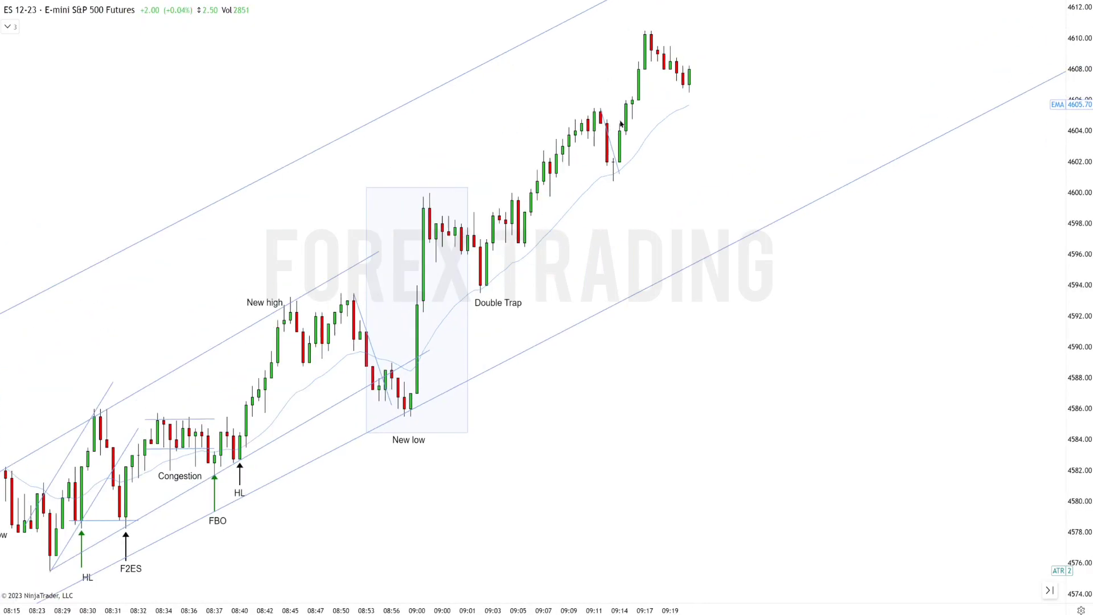
pyautogui.scroll(2, 613, 164)
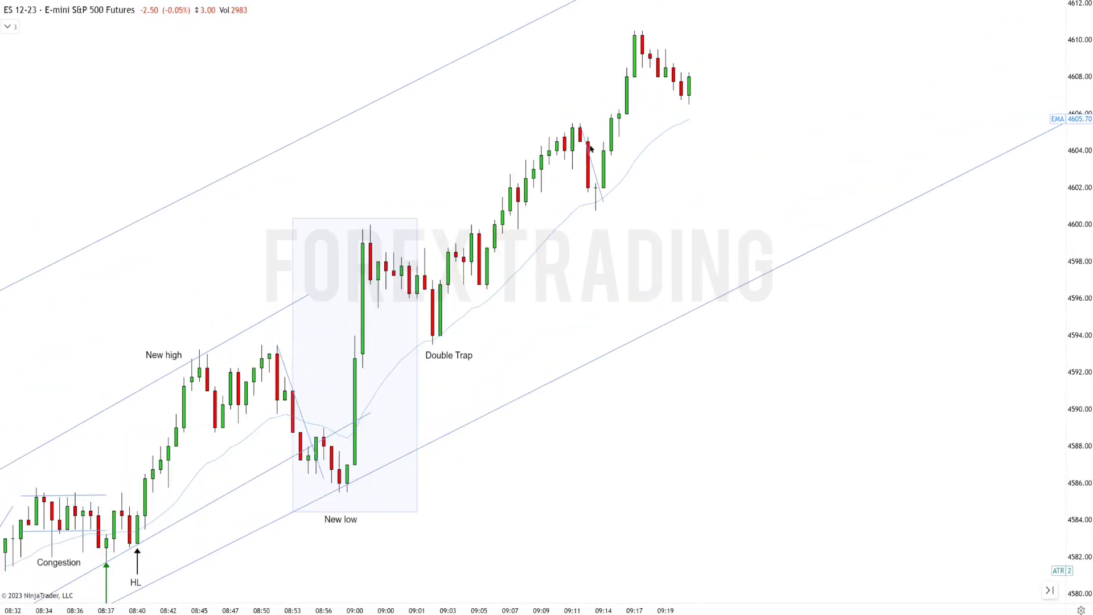
pyautogui.click(642, 29)
pyautogui.click(696, 98)
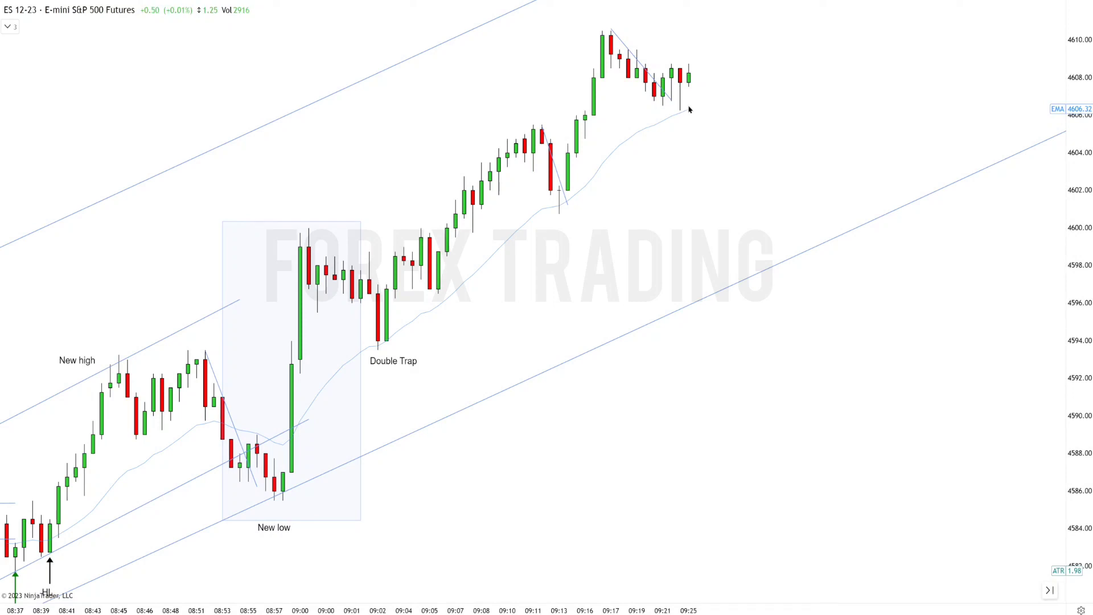
pyautogui.moveTo(633, 57); pyautogui.dragTo(633, 87)
pyautogui.click(757, 129)
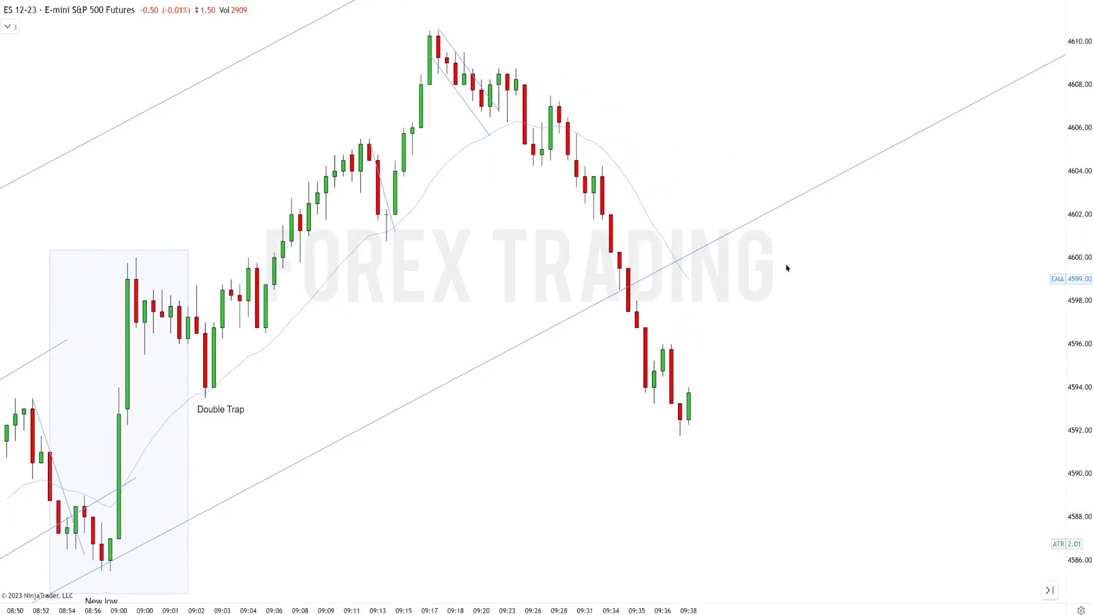
# Draw a steep falling trendline from the 09:28 high along the sell-off, and add a parallel copy beneath the lows
pyautogui.scroll(-2, 792, 268)
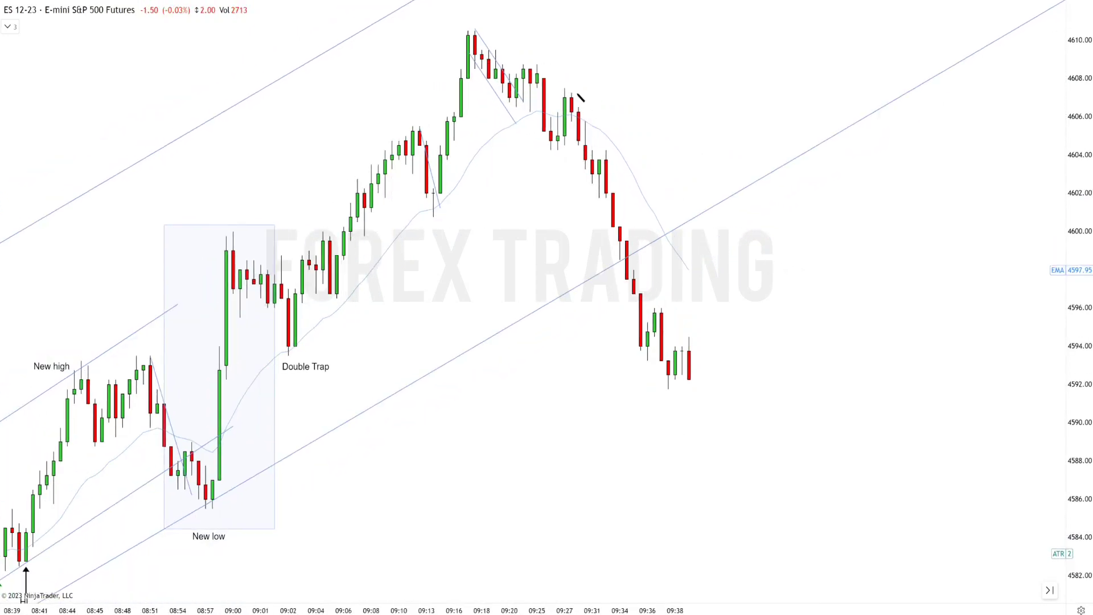
pyautogui.click(744, 426)
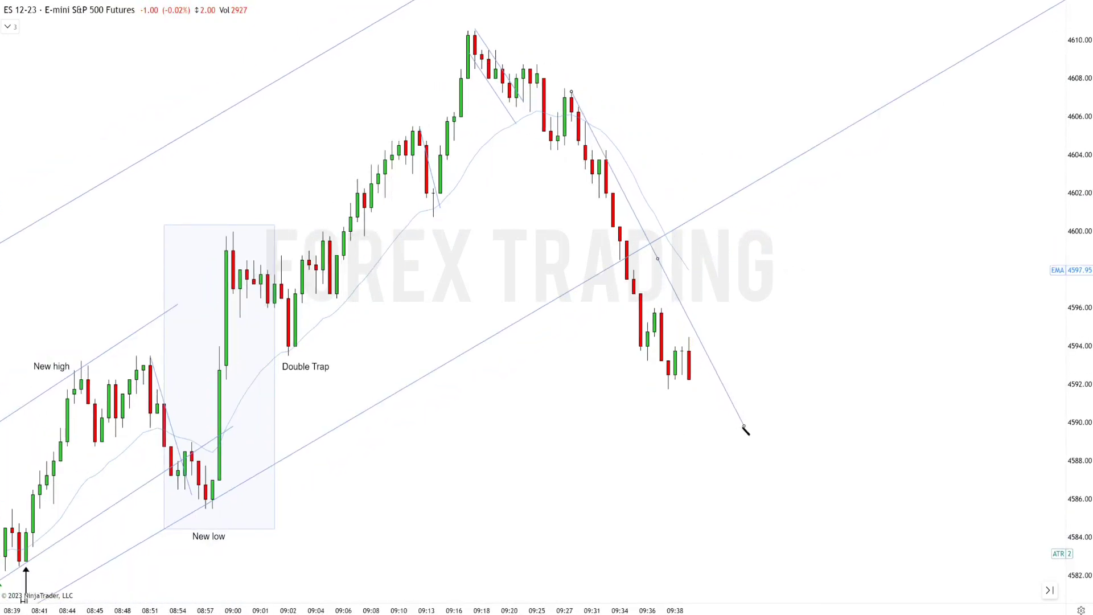
pyautogui.moveTo(664, 273); pyautogui.dragTo(635, 323)
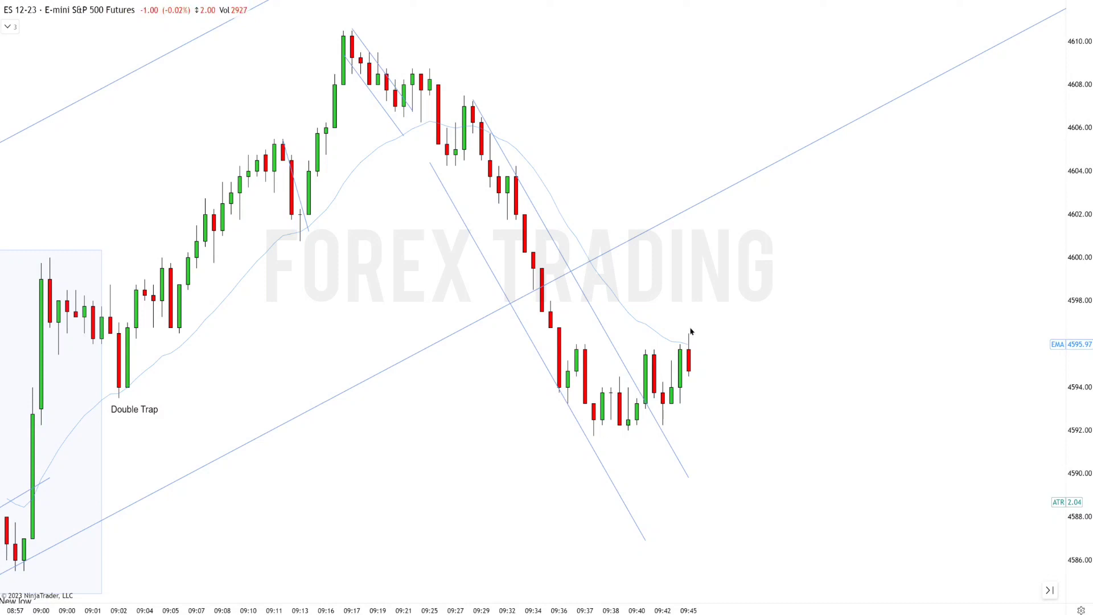
# Place a copy of the Double Trap label above the 09:45 high, and draw a horizontal black arrow beneath the sideways lows
pyautogui.moveTo(143, 414); pyautogui.dragTo(712, 327)
pyautogui.click(795, 363)
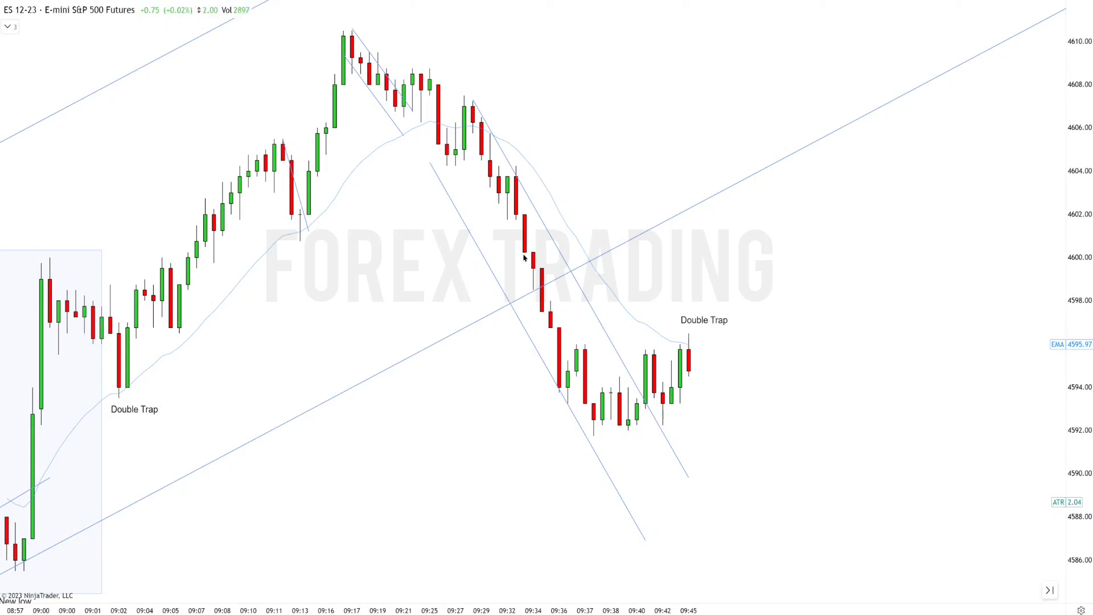
pyautogui.moveTo(542, 476); pyautogui.dragTo(664, 474)
# Draw a horizontal line along the 09:37 to 09:45 highs and a short rising trendline from the 09:40 low
pyautogui.moveTo(567, 350); pyautogui.dragTo(714, 350)
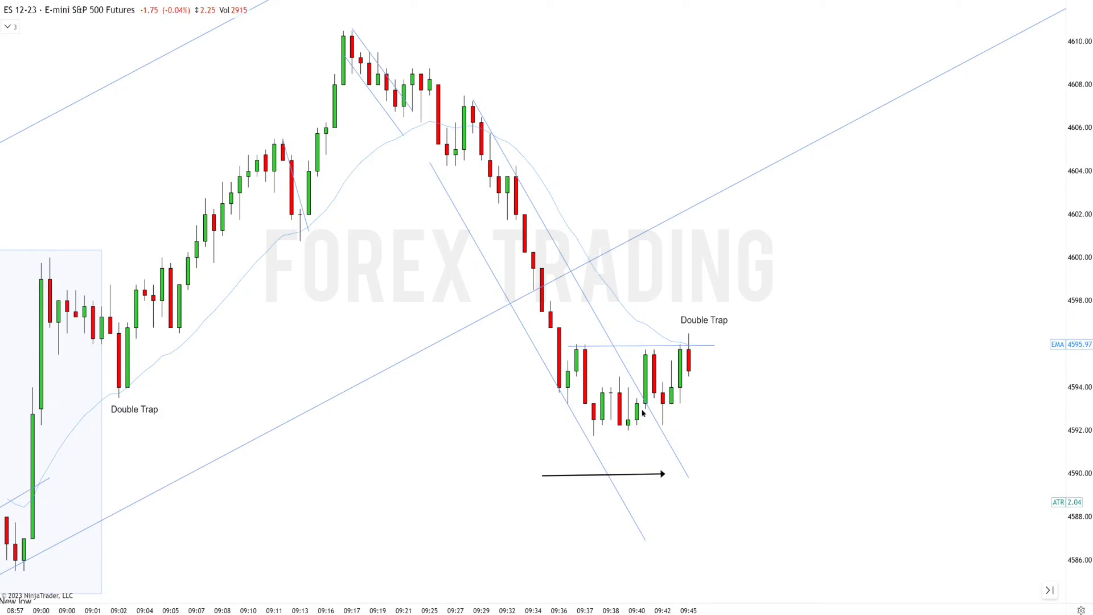
pyautogui.moveTo(628, 433); pyautogui.dragTo(674, 370)
pyautogui.click(674, 370)
# Place a red down arrow above the 09:45 bar and move the Double Trap label above the arrow
pyautogui.scroll(-5, 690, 360)
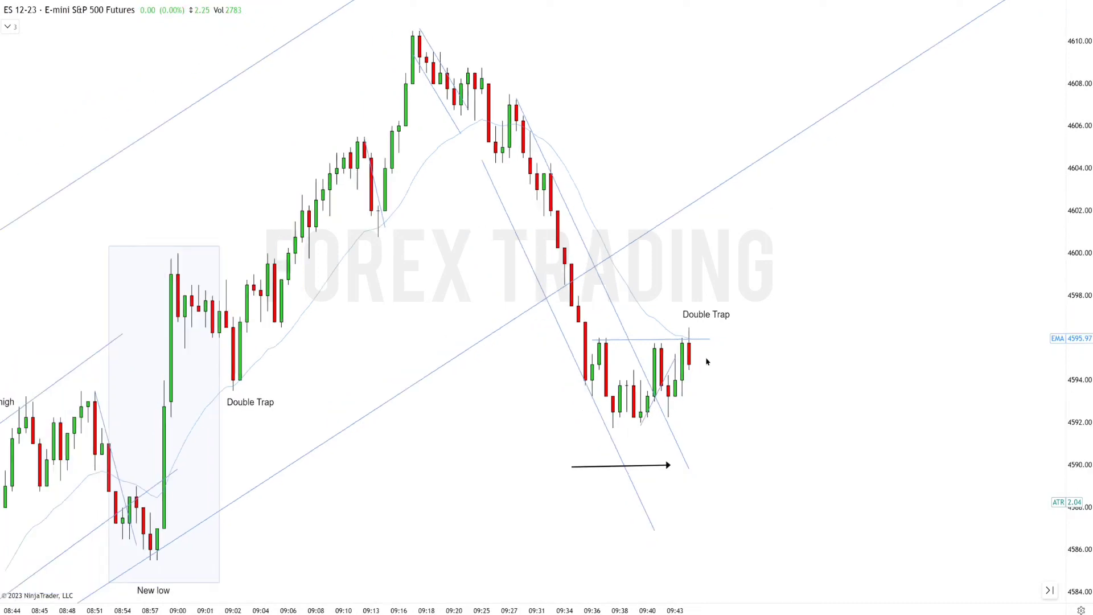
pyautogui.moveTo(113, 440); pyautogui.dragTo(690, 168)
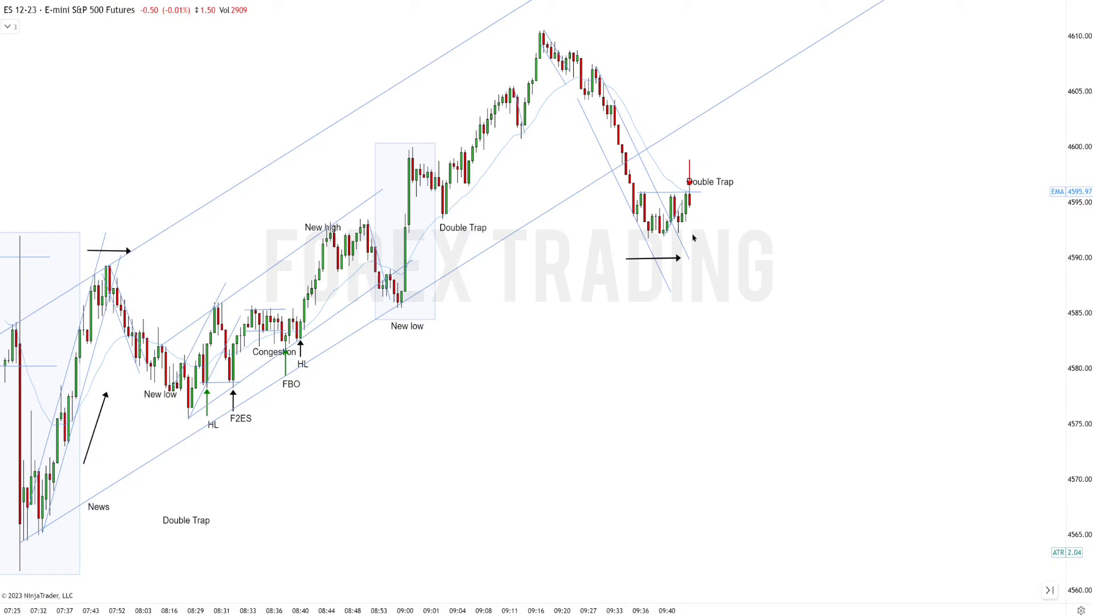
pyautogui.moveTo(692, 208); pyautogui.dragTo(895, 495)
pyautogui.scroll(3, 696, 263)
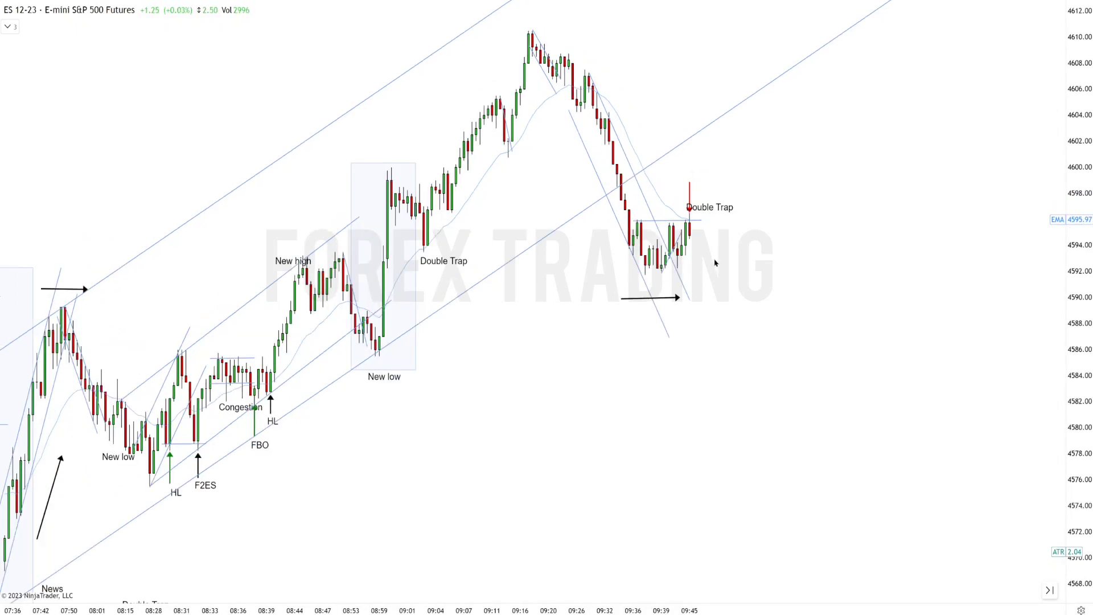
pyautogui.click(706, 255)
pyautogui.moveTo(706, 254)
pyautogui.mouseDown()
pyautogui.moveTo(704, 239)
pyautogui.moveTo(692, 241)
pyautogui.moveTo(697, 273)
pyautogui.mouseUp()
pyautogui.scroll(1, 693, 245)
pyautogui.click(791, 266)
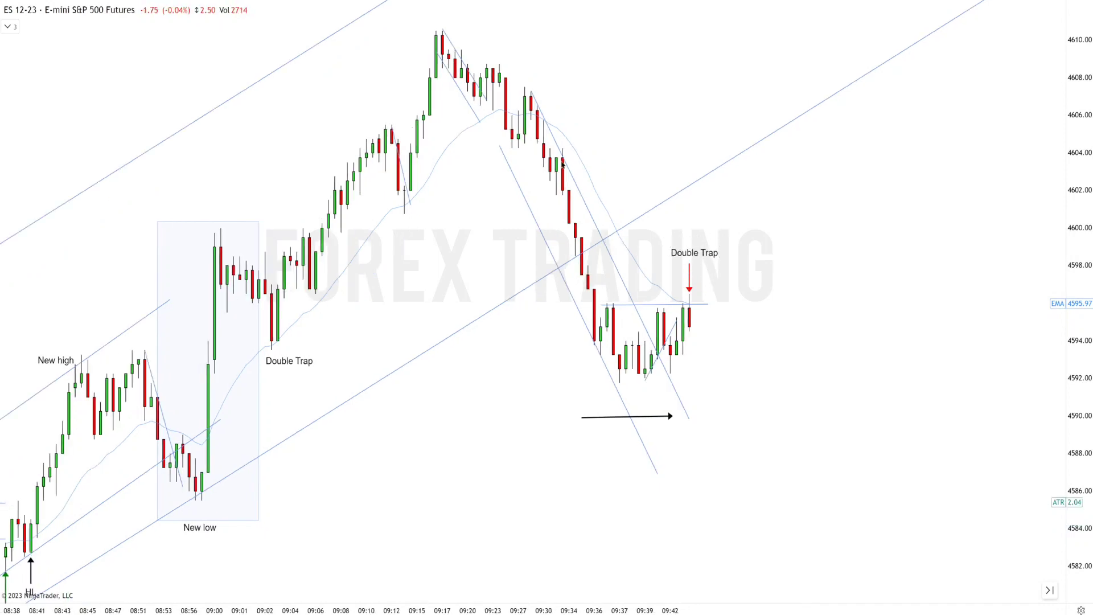
# Draw a steep rising channel from the 09:48 low, with a trendline under the rally and a parallel copy along its highs
pyautogui.scroll(1, 797, 352)
pyautogui.moveTo(800, 355); pyautogui.dragTo(791, 352)
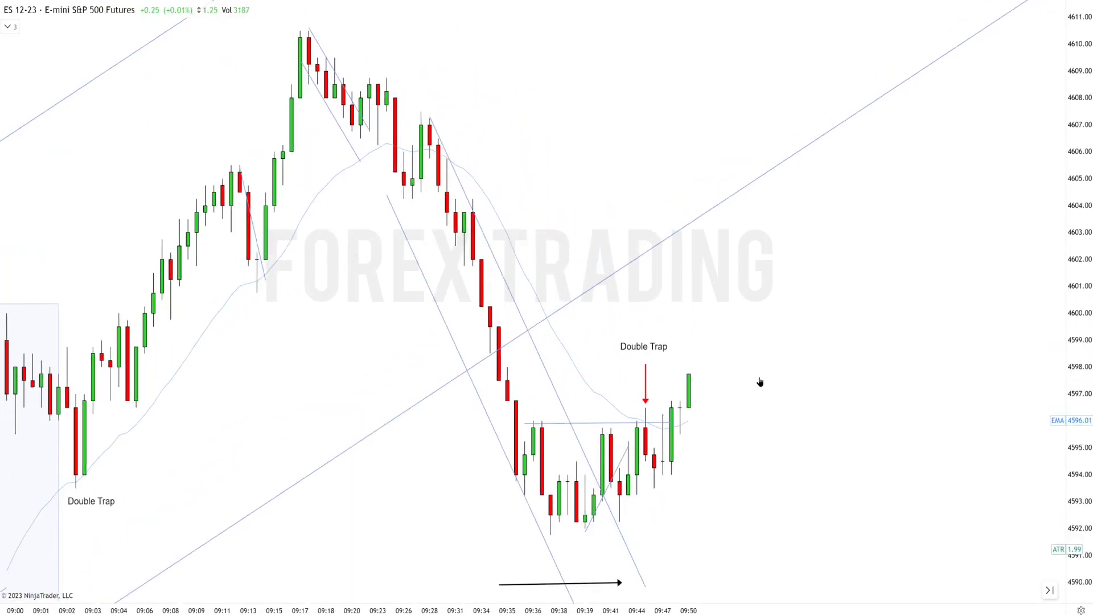
pyautogui.scroll(-1, 664, 447)
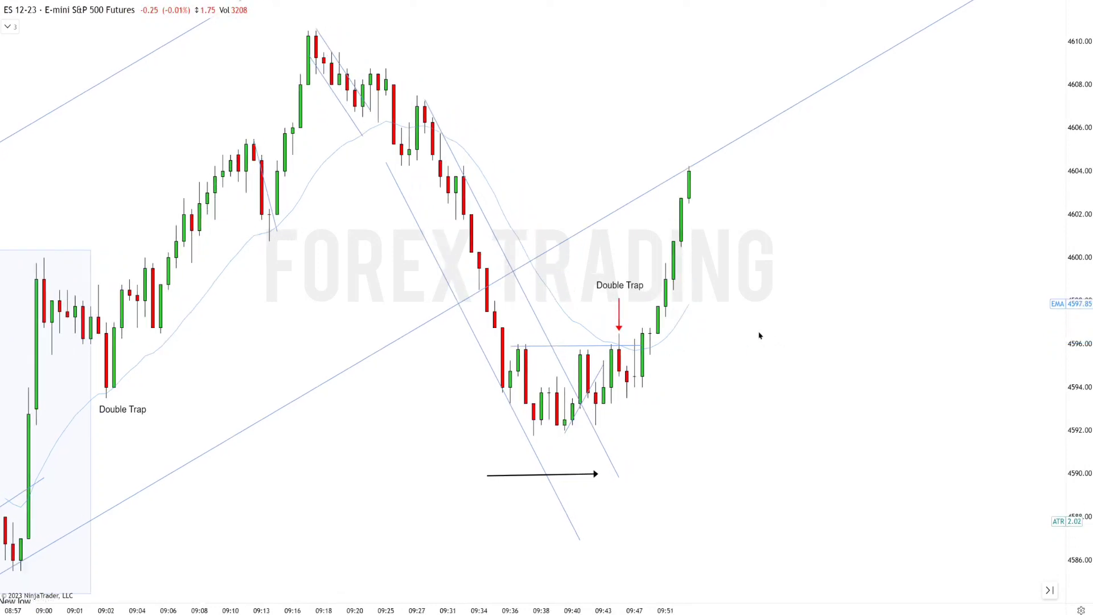
pyautogui.click(643, 388)
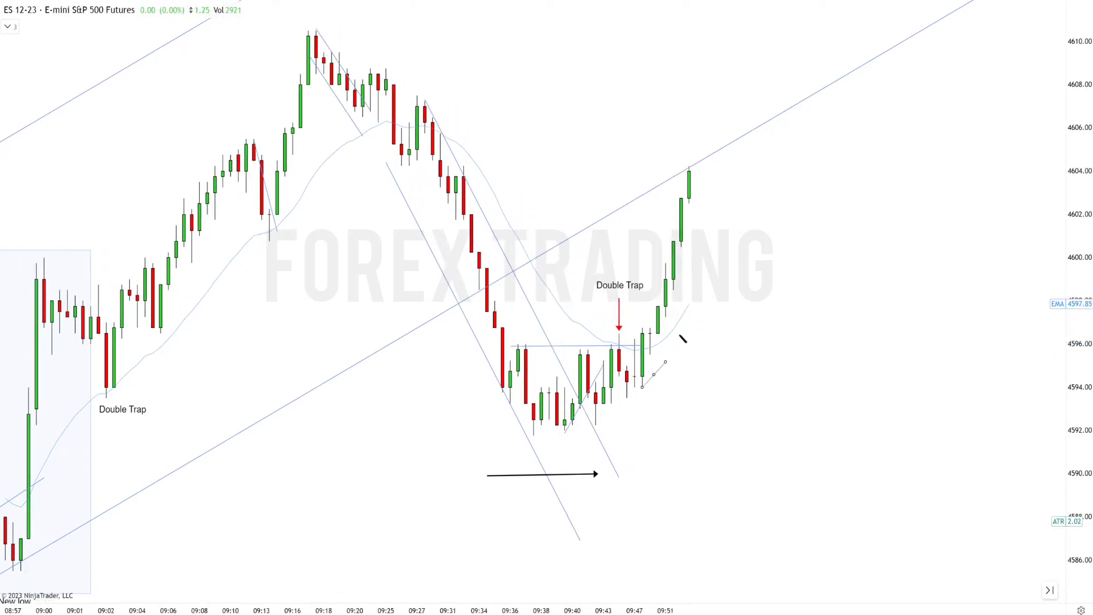
pyautogui.click(720, 149)
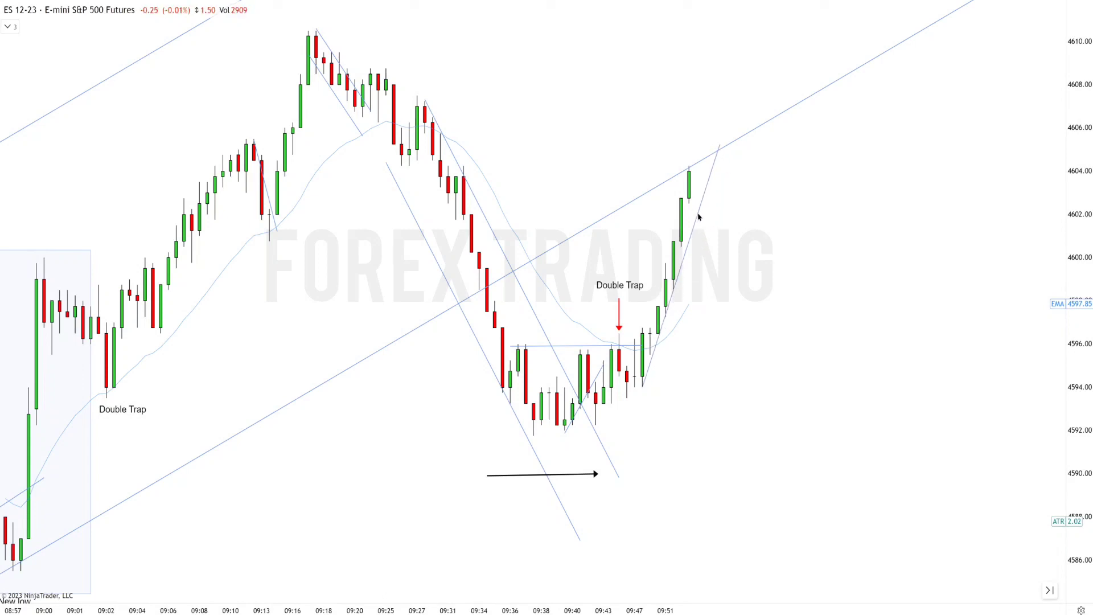
pyautogui.moveTo(698, 229); pyautogui.dragTo(679, 194)
# Nudge the Double Trap label slightly down toward the red arrow at the 09:45 high
pyautogui.moveTo(629, 286); pyautogui.dragTo(629, 290)
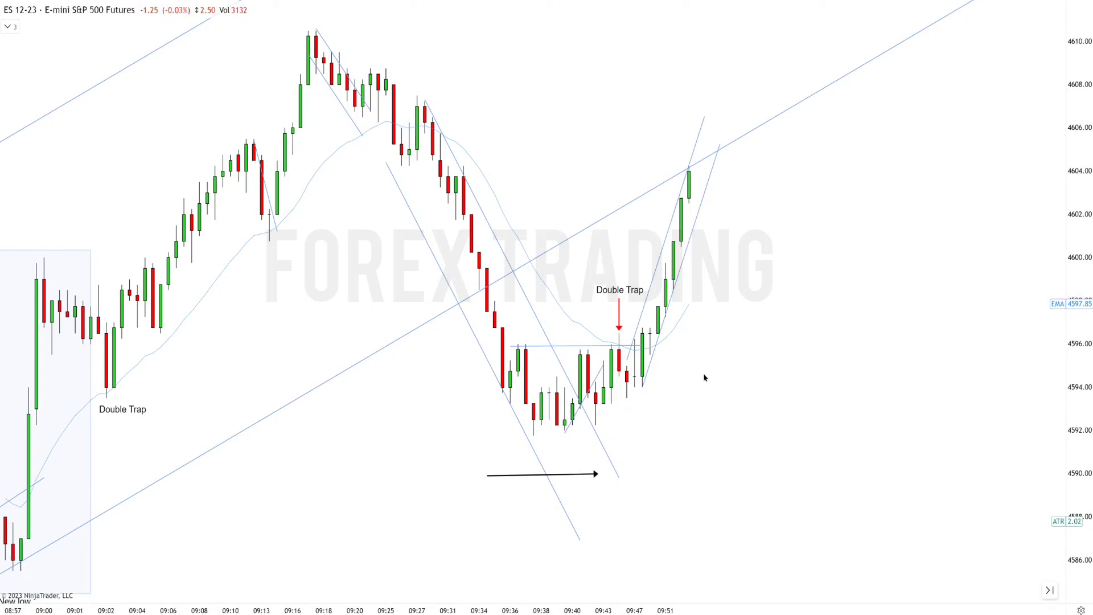
pyautogui.scroll(-1, 704, 377)
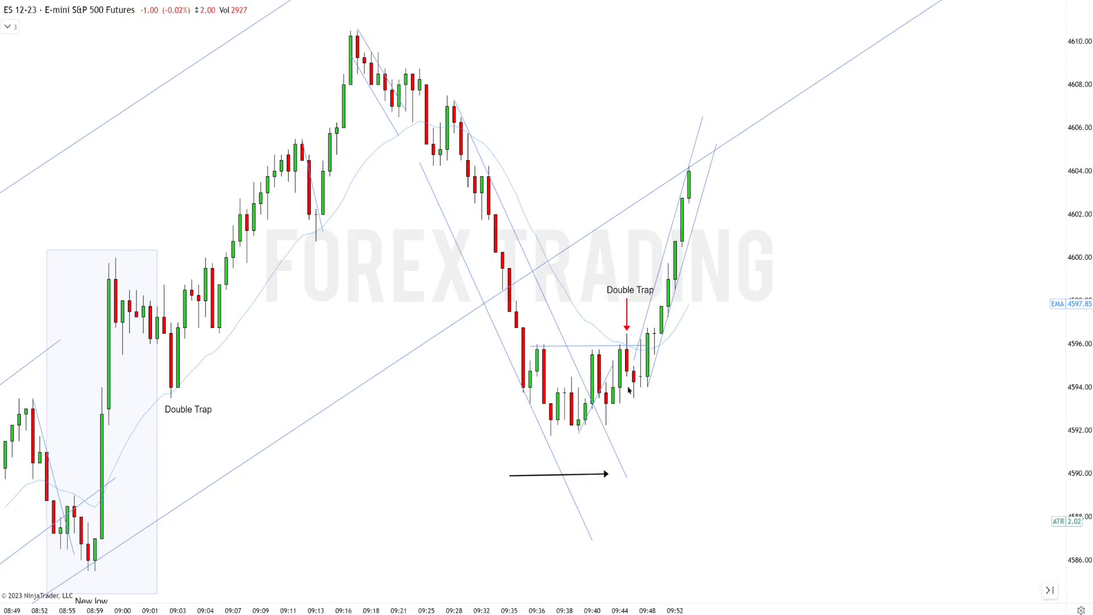
pyautogui.moveTo(641, 297); pyautogui.dragTo(635, 296)
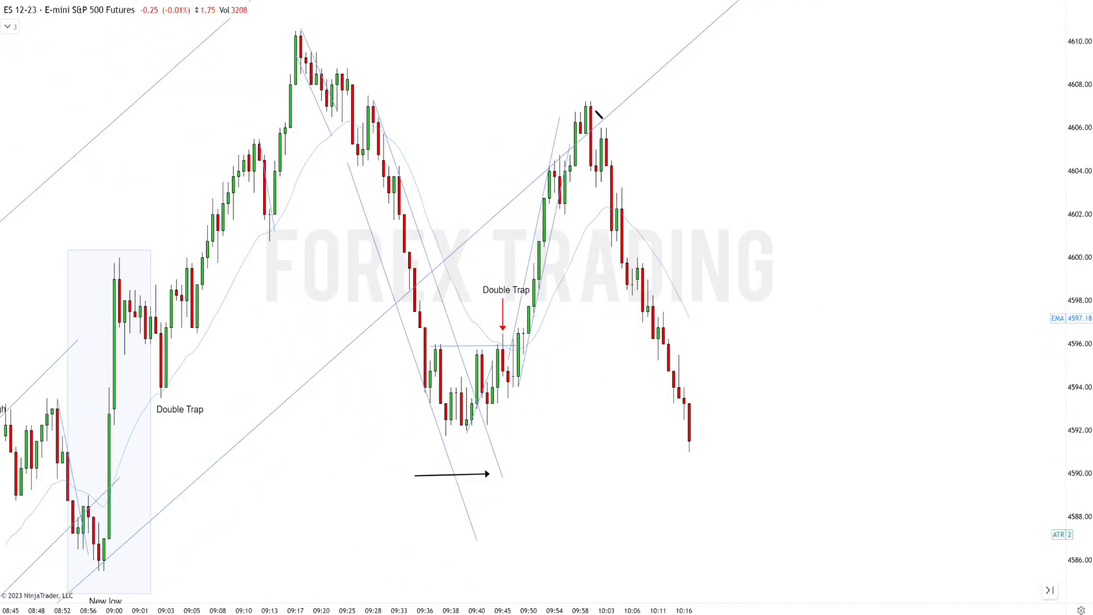
# Draw a steep falling trendline from the 10:00 high along the decline, and add a parallel copy beneath the lows
pyautogui.moveTo(590, 100)
pyautogui.mouseDown()
pyautogui.moveTo(709, 405)
pyautogui.moveTo(726, 498)
pyautogui.mouseUp()
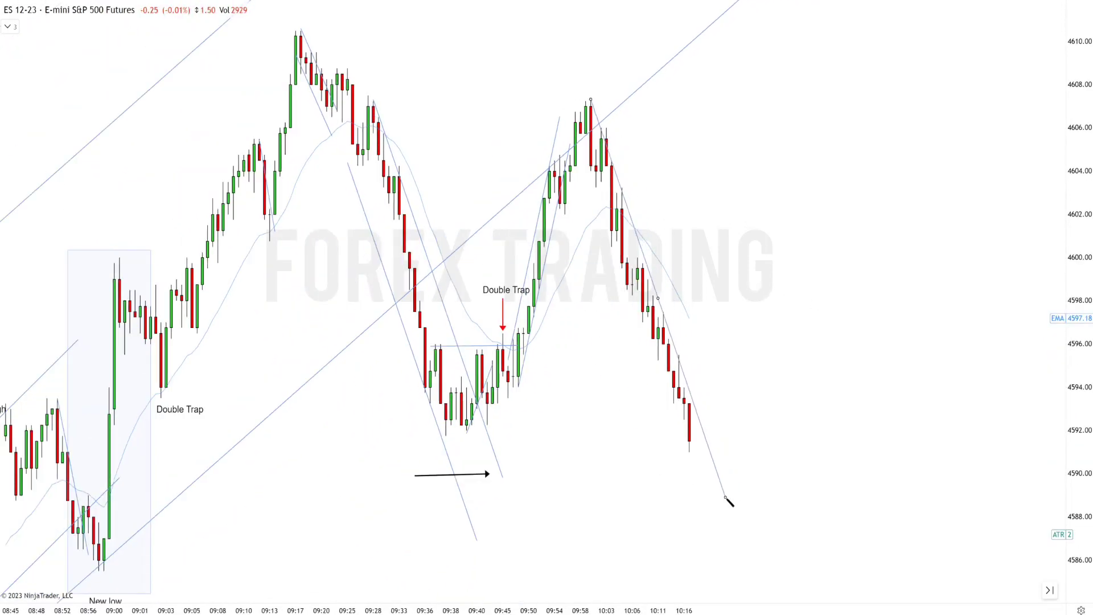
pyautogui.moveTo(644, 251); pyautogui.dragTo(624, 279)
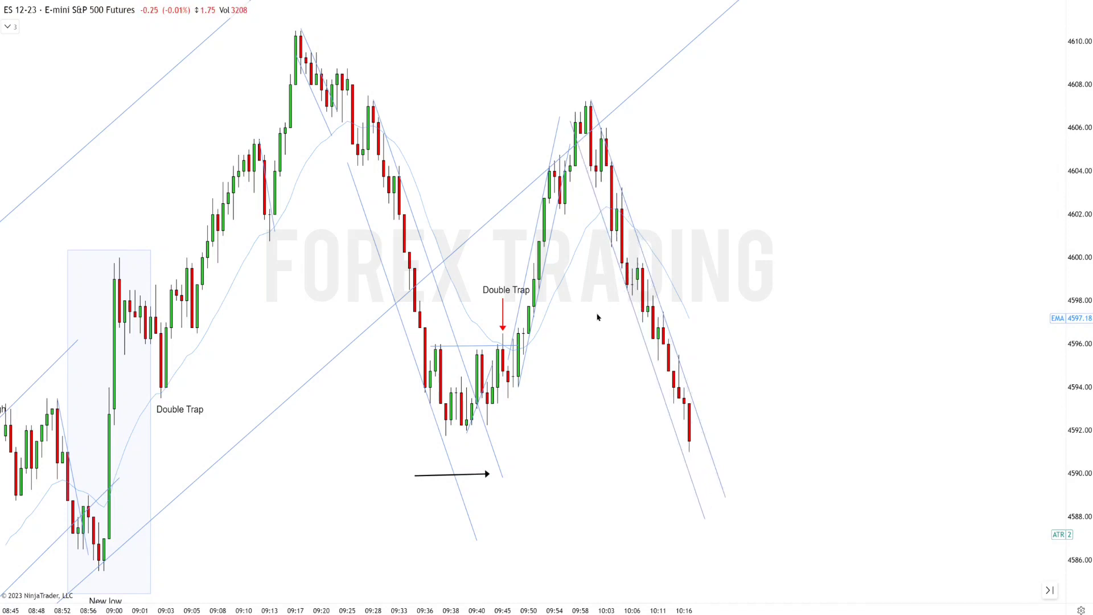
# Draw a black arrow from the 09:17 high to the 09:40 low, and place a copy of it starting at the 10:00 high
pyautogui.click(297, 32)
pyautogui.click(466, 440)
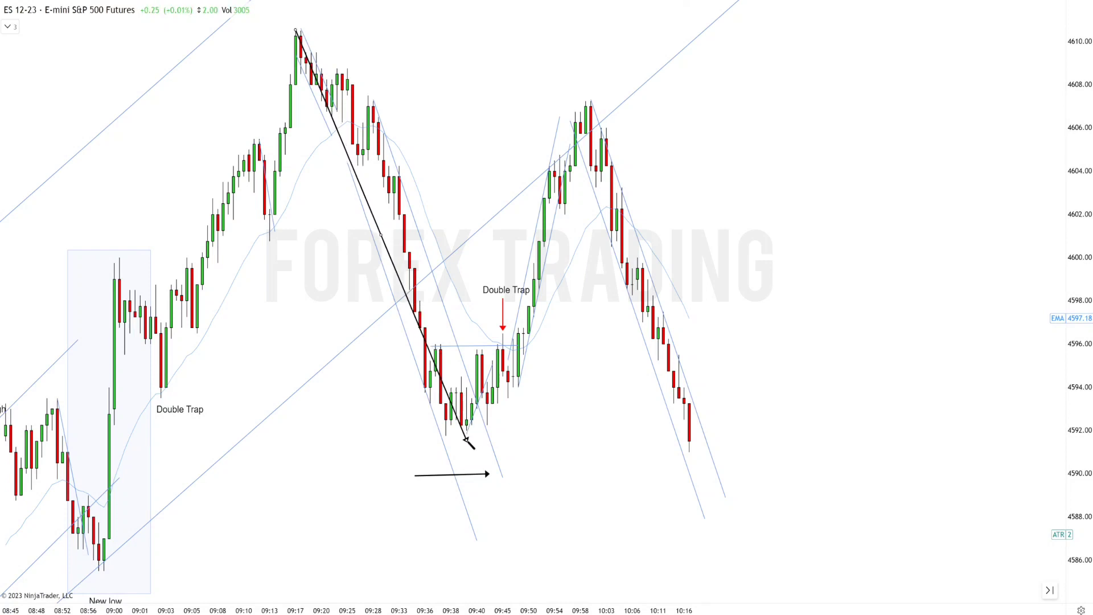
pyautogui.click(397, 269)
pyautogui.moveTo(398, 268); pyautogui.dragTo(690, 335)
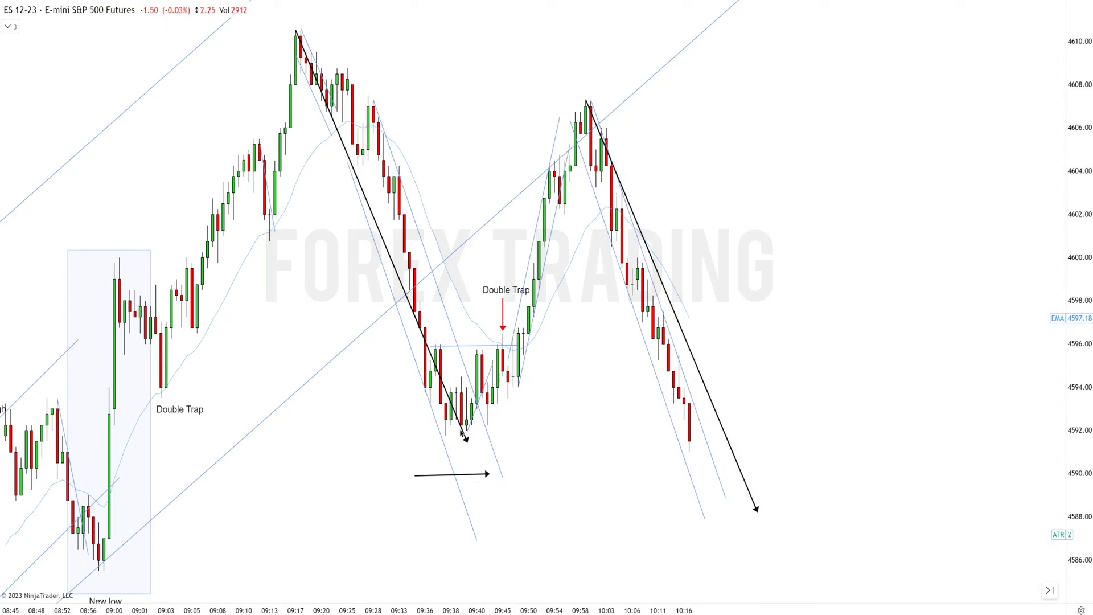
pyautogui.moveTo(473, 430); pyautogui.dragTo(805, 34)
# Draw a short rising trendline from the 10:19 low and a steeper one from the higher low just before 10:27
pyautogui.scroll(3, 740, 485)
pyautogui.scroll(-2, 763, 486)
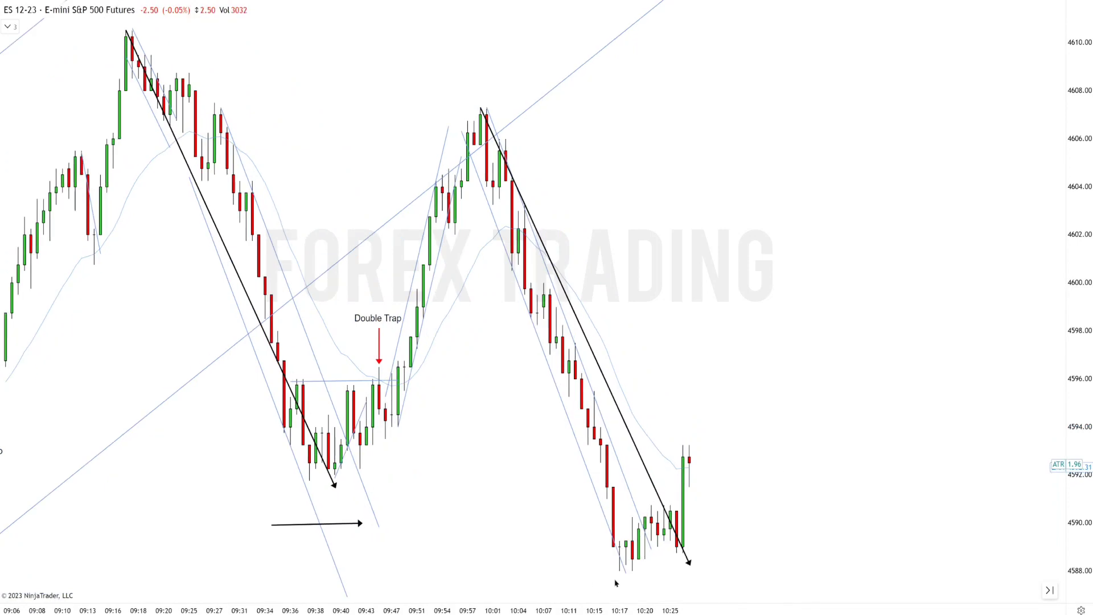
pyautogui.scroll(3, 659, 504)
pyautogui.click(582, 569)
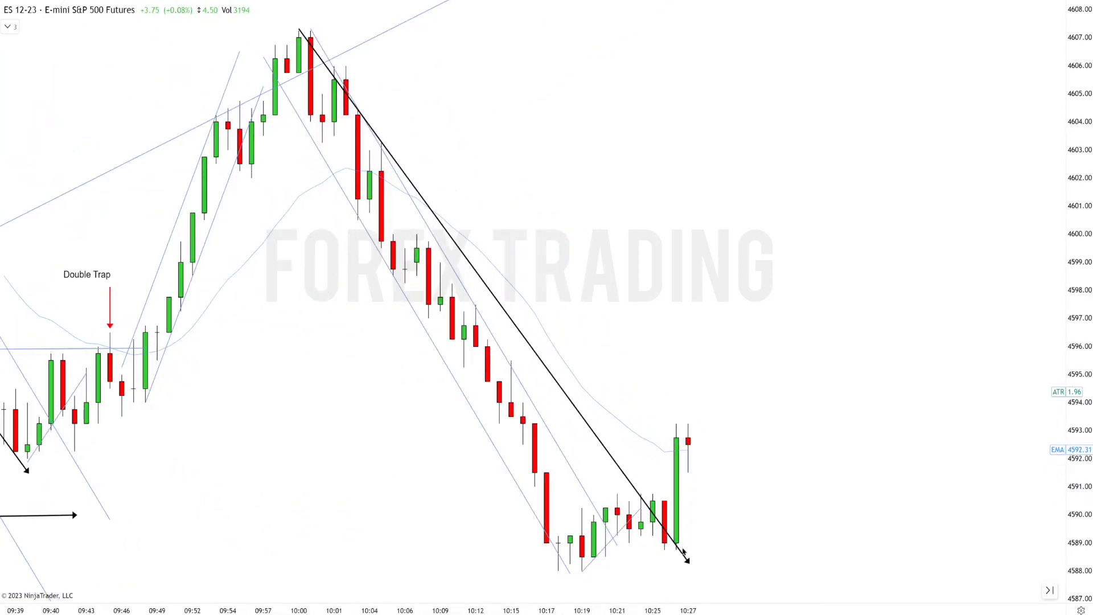
pyautogui.click(652, 543)
pyautogui.click(689, 403)
# Place the LH label above the lower high near 10:36 and add a black down arrow from it to the bar
pyautogui.scroll(-5, 730, 469)
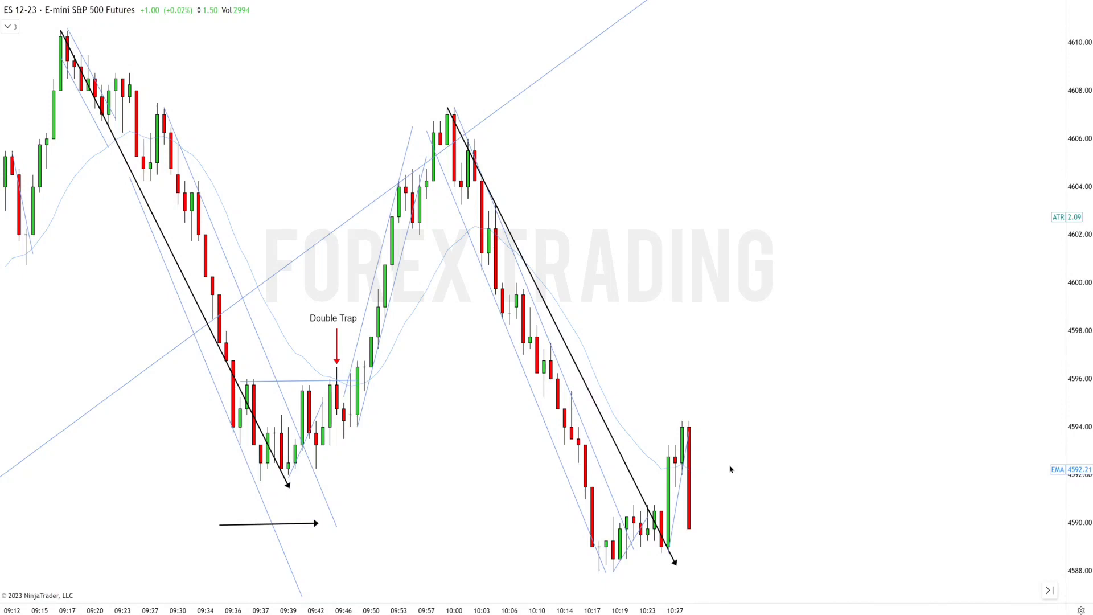
pyautogui.scroll(-1, 730, 469)
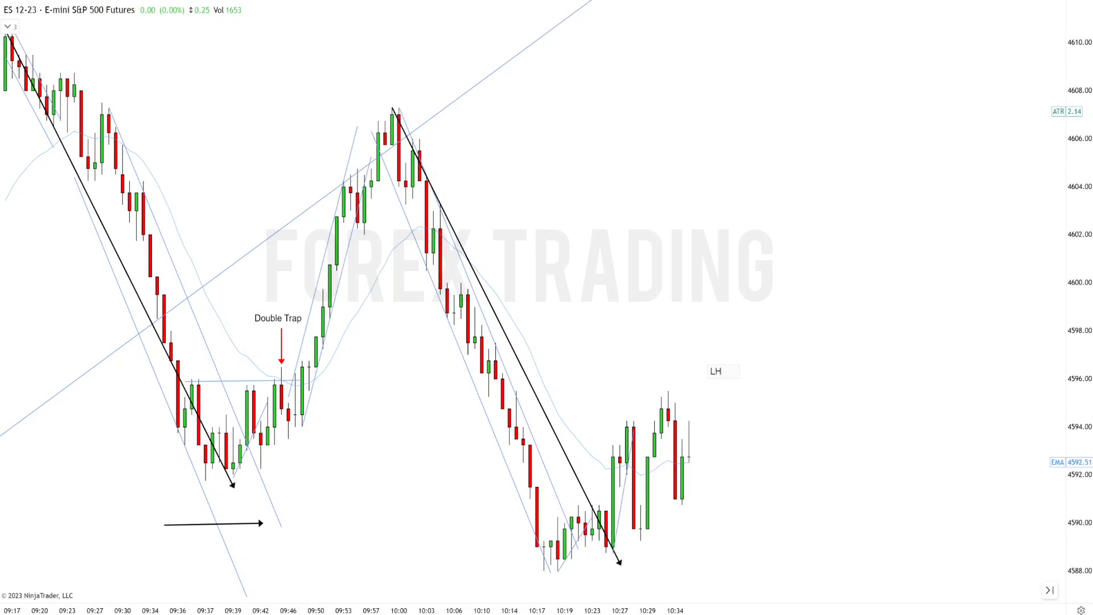
pyautogui.moveTo(714, 375); pyautogui.dragTo(695, 407)
pyautogui.click(689, 376)
pyautogui.click(689, 411)
pyautogui.moveTo(694, 402); pyautogui.dragTo(688, 367)
pyautogui.click(721, 406)
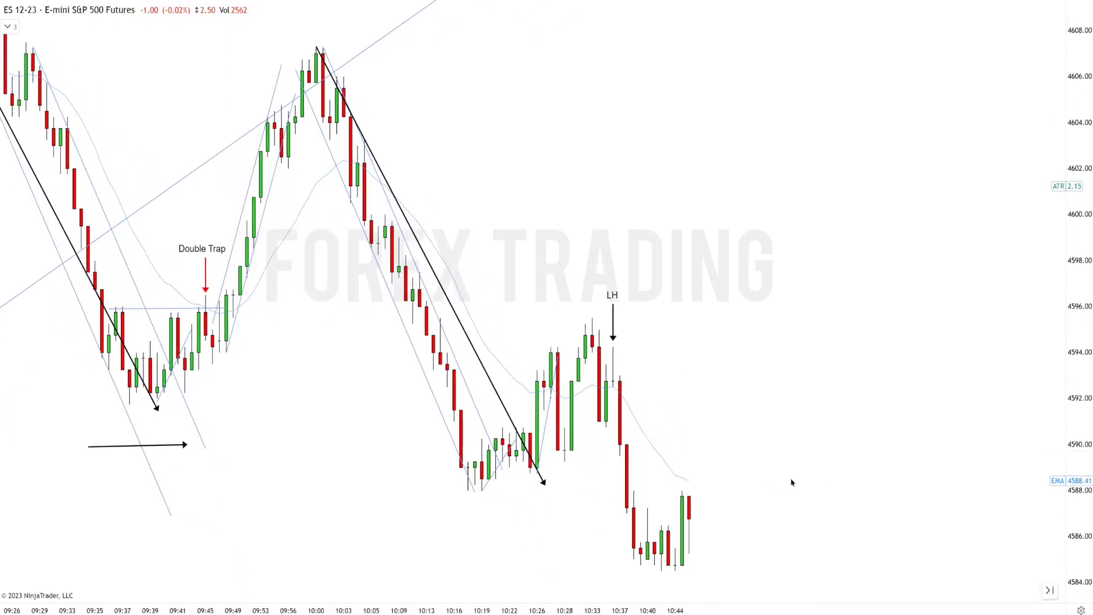
# Copy the New low label from beneath the shaded 08:59 box and place the copy beside the lows near 10:39
pyautogui.scroll(-5, 817, 483)
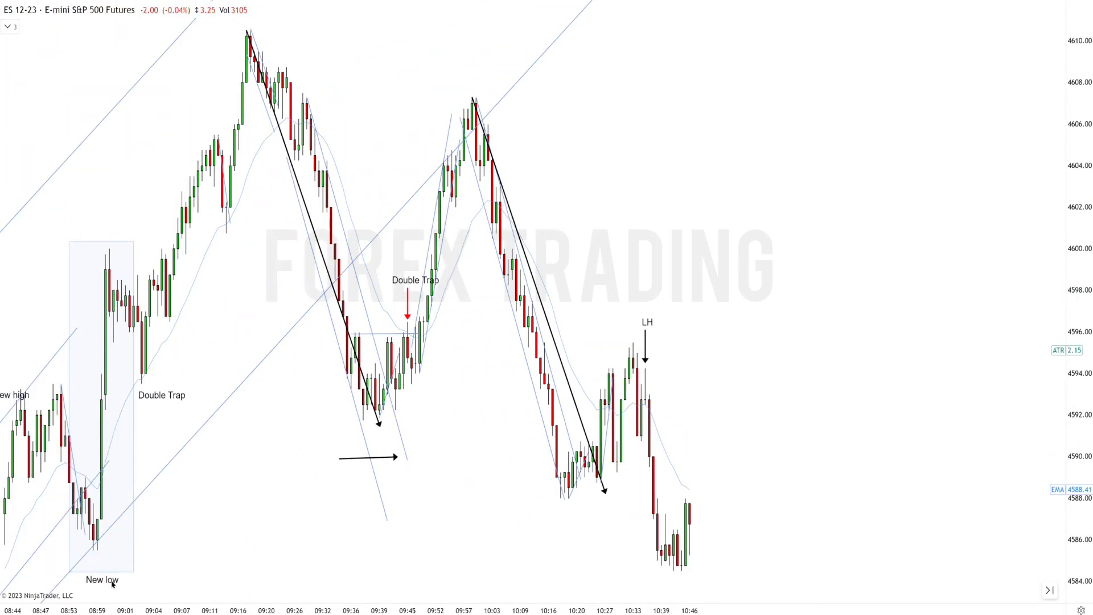
pyautogui.click(112, 581)
pyautogui.hotkey('ctrl', 'c')
pyautogui.hotkey('ctrl', 'v')
pyautogui.scroll(5, 609, 473)
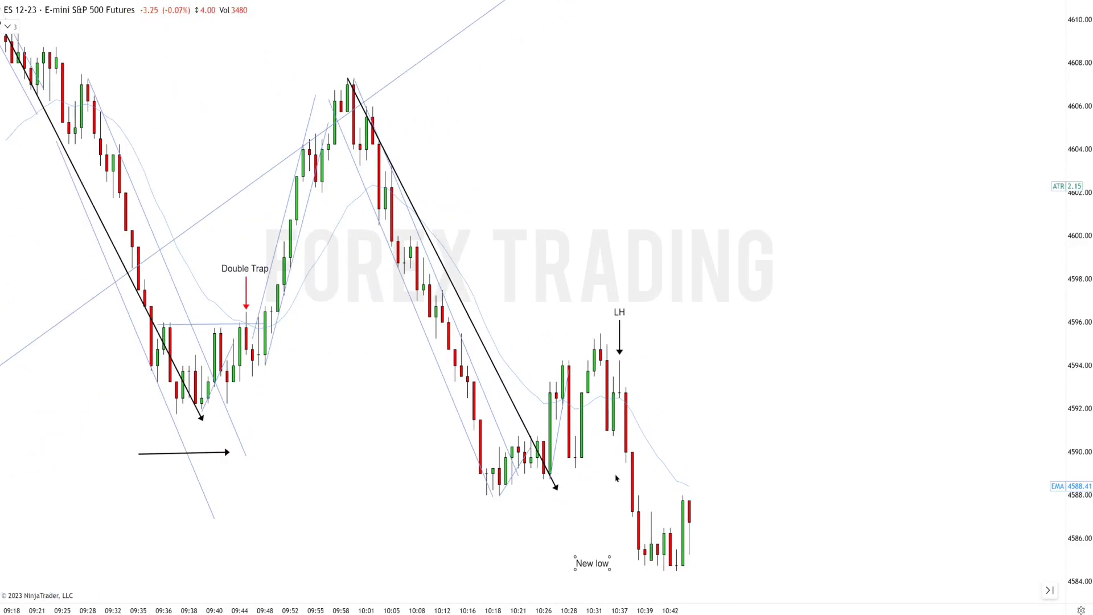
pyautogui.moveTo(567, 561); pyautogui.dragTo(593, 563)
pyautogui.click(762, 547)
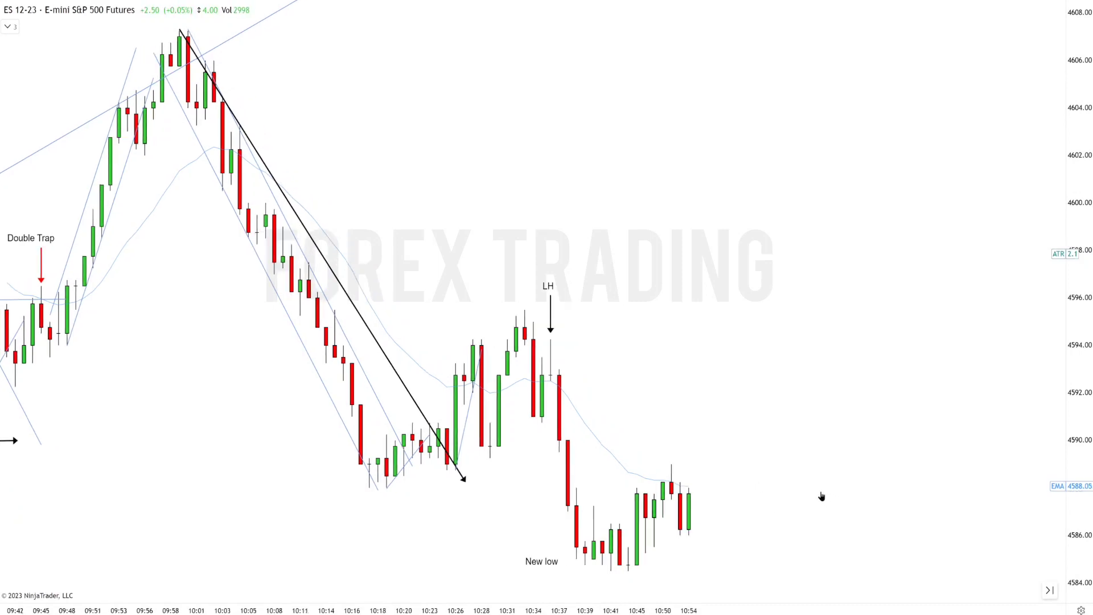
# Draw a rising trendline from the 10:44 low along the higher lows, with a parallel copy above along the highs
pyautogui.click(620, 567)
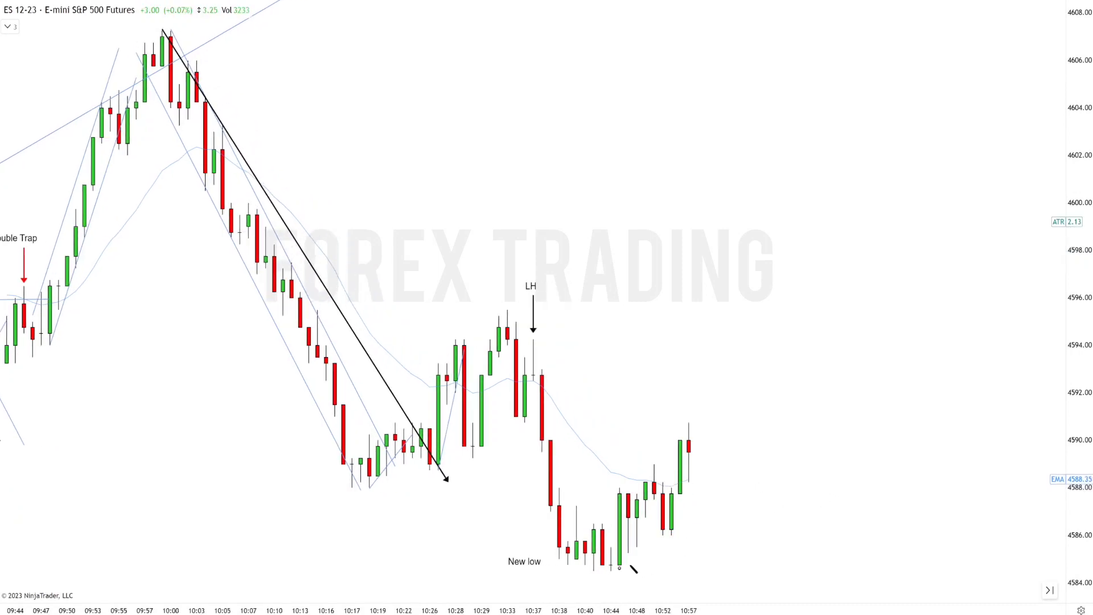
pyautogui.click(836, 409)
pyautogui.click(743, 482)
pyautogui.click(697, 432)
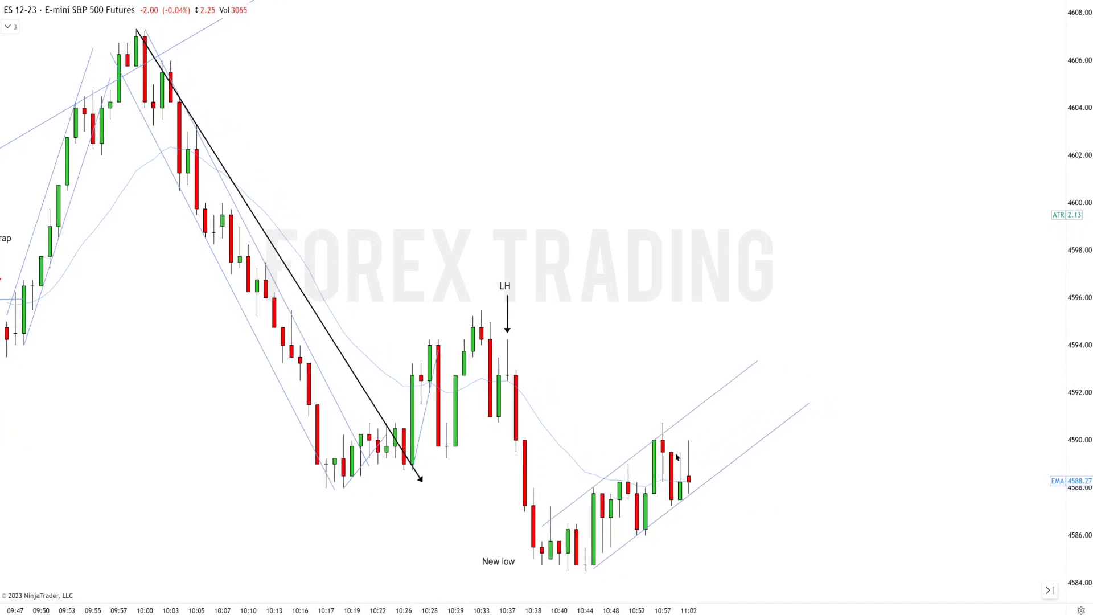
# Bound the sideways bars between 10:57 and 11:07 with horizontal lines at about 4590 and 4587.5
pyautogui.scroll(2, 678, 457)
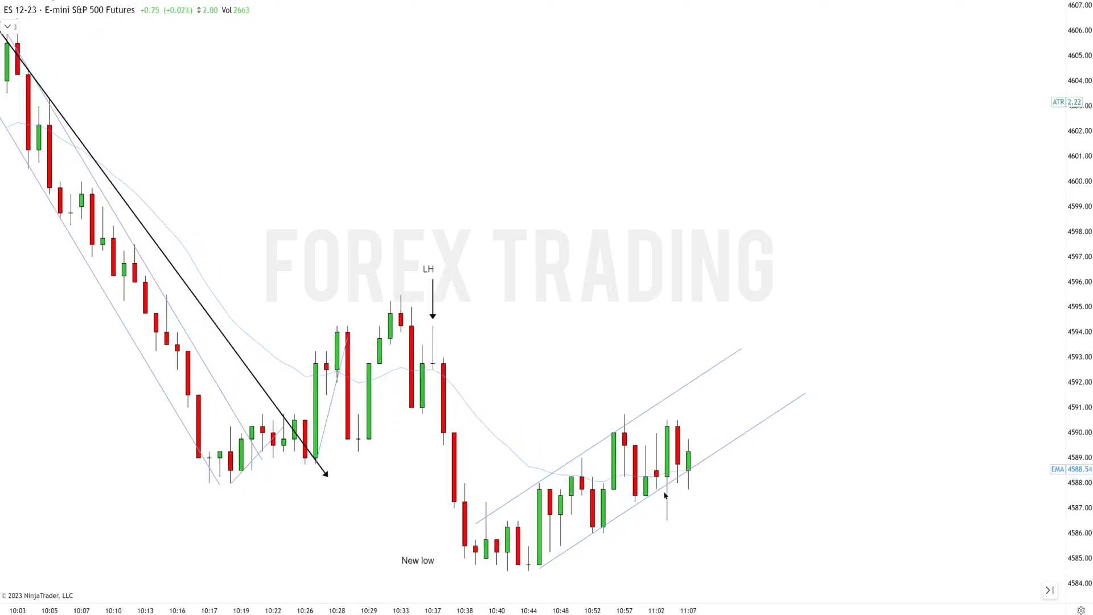
pyautogui.moveTo(615, 494)
pyautogui.mouseDown()
pyautogui.moveTo(732, 495)
pyautogui.moveTo(695, 488)
pyautogui.moveTo(689, 431)
pyautogui.moveTo(680, 433)
pyautogui.mouseUp()
pyautogui.scroll(-8, 776, 488)
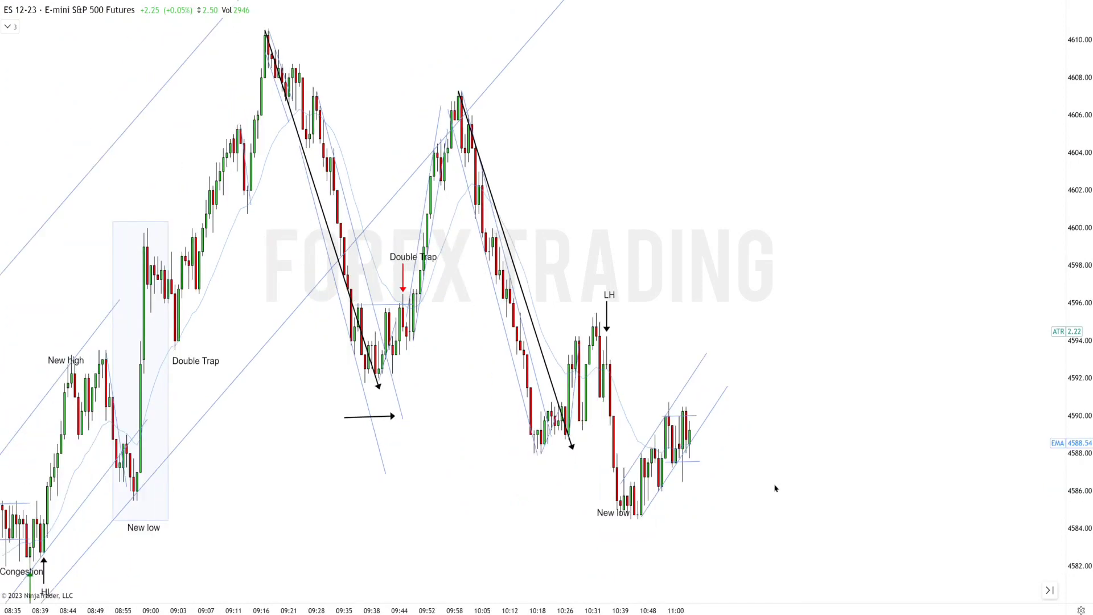
pyautogui.scroll(-3, 776, 488)
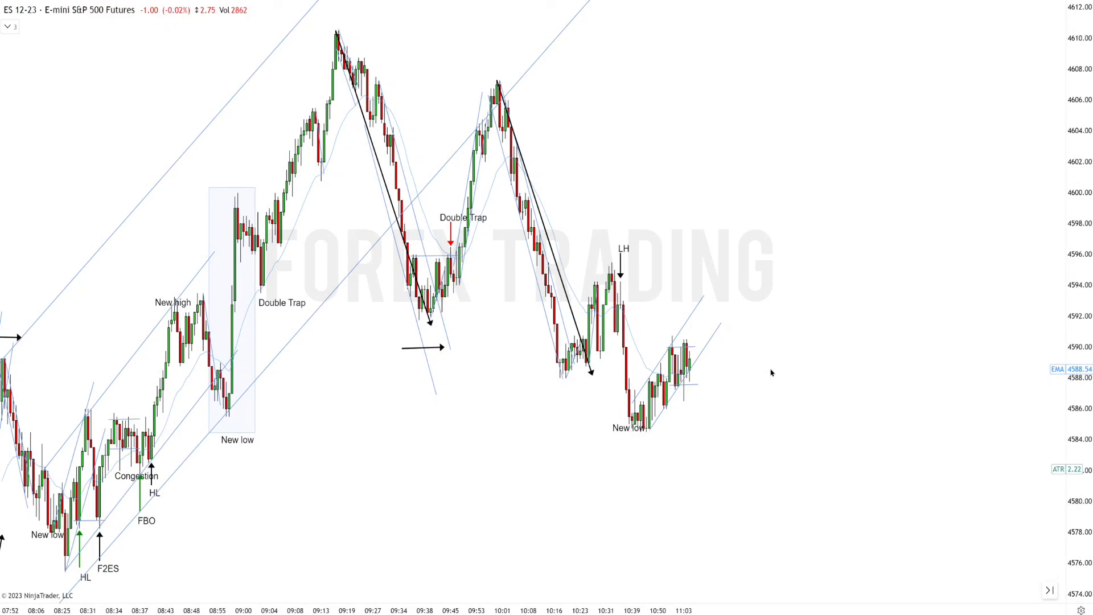
# Draw a steep rising channel from the low near 11:15 and a shallower parallel channel along the rally from about 11:21
pyautogui.scroll(5, 820, 467)
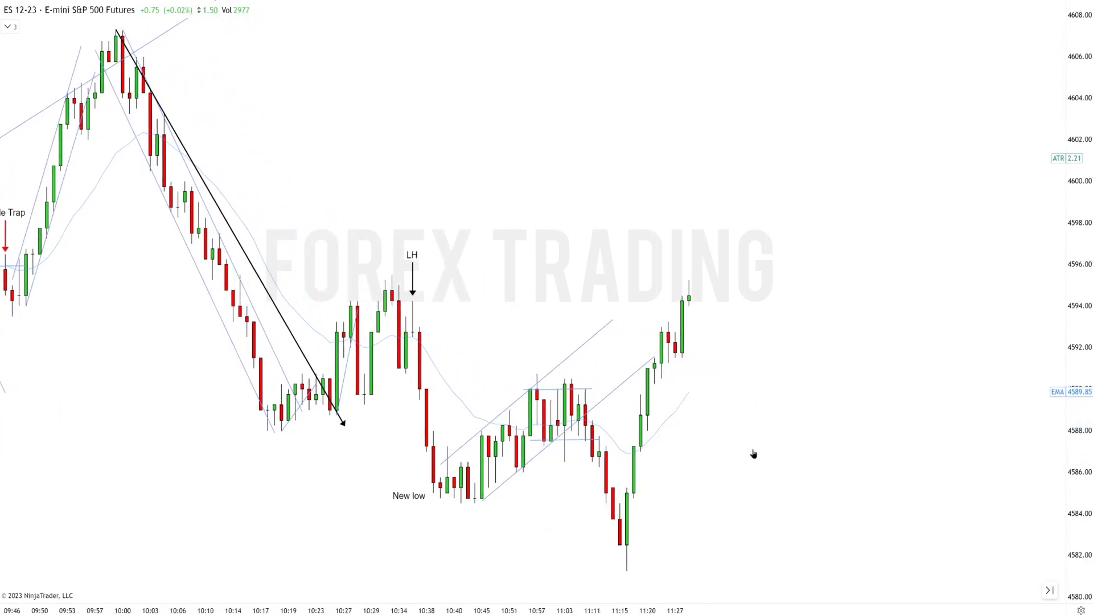
pyautogui.moveTo(627, 569); pyautogui.dragTo(675, 310)
pyautogui.moveTo(657, 408); pyautogui.dragTo(644, 395)
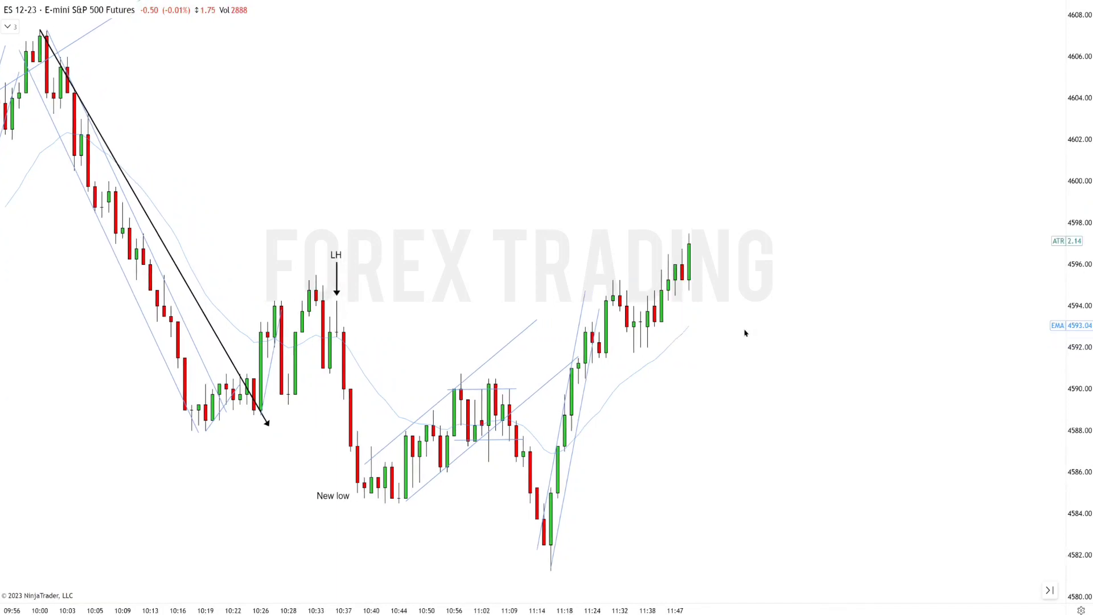
pyautogui.moveTo(579, 382); pyautogui.dragTo(862, 165)
pyautogui.click(719, 213)
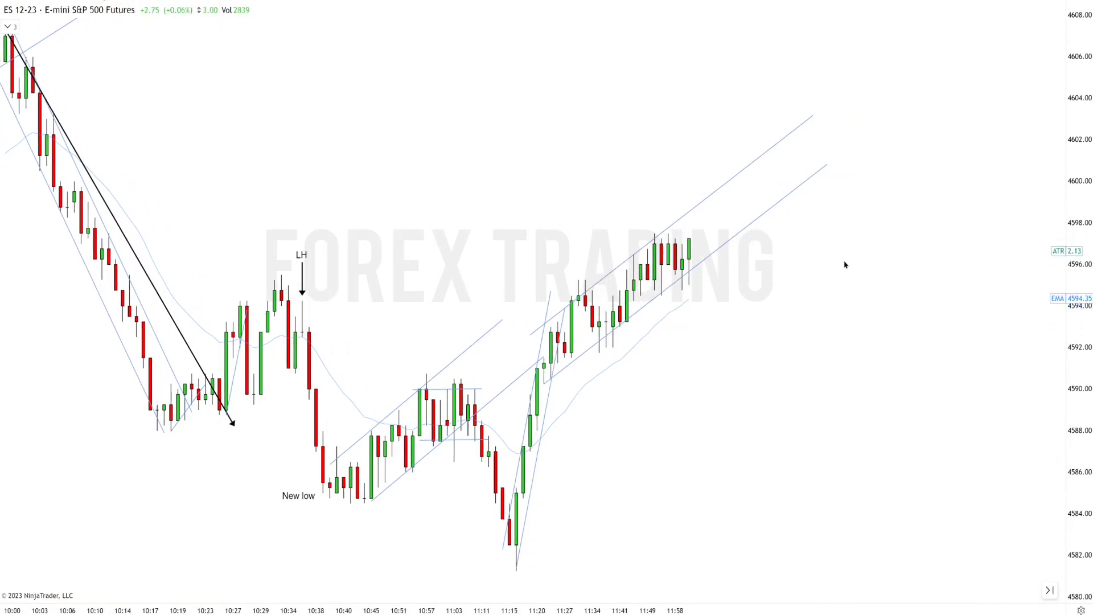
# Draw a long horizontal black arrow above the 09:17 high, pointing toward the following bars
pyautogui.scroll(-6, 844, 257)
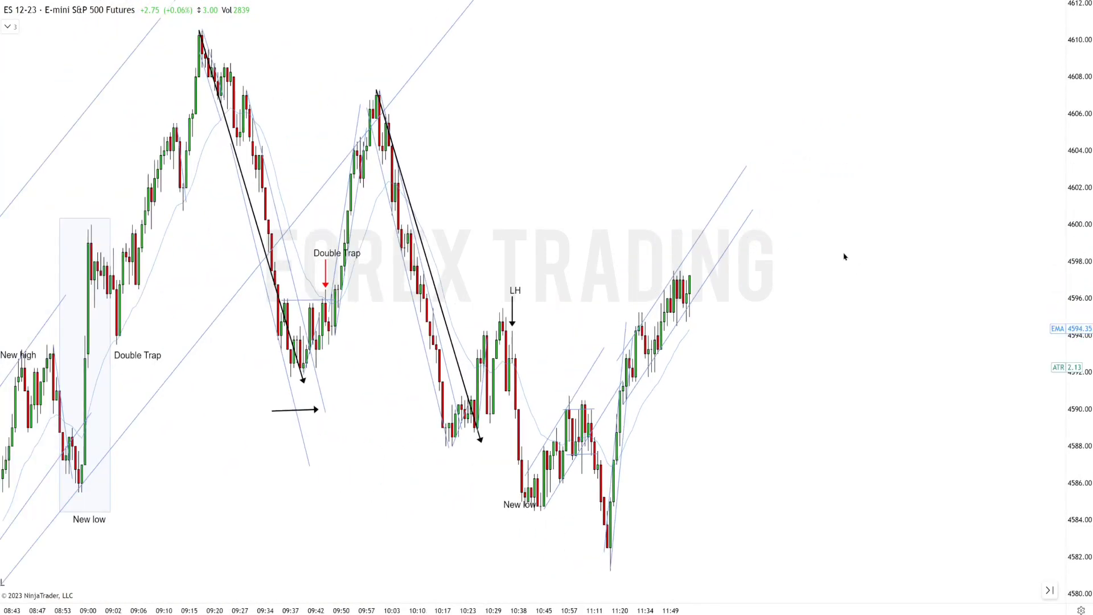
pyautogui.scroll(-2, 795, 276)
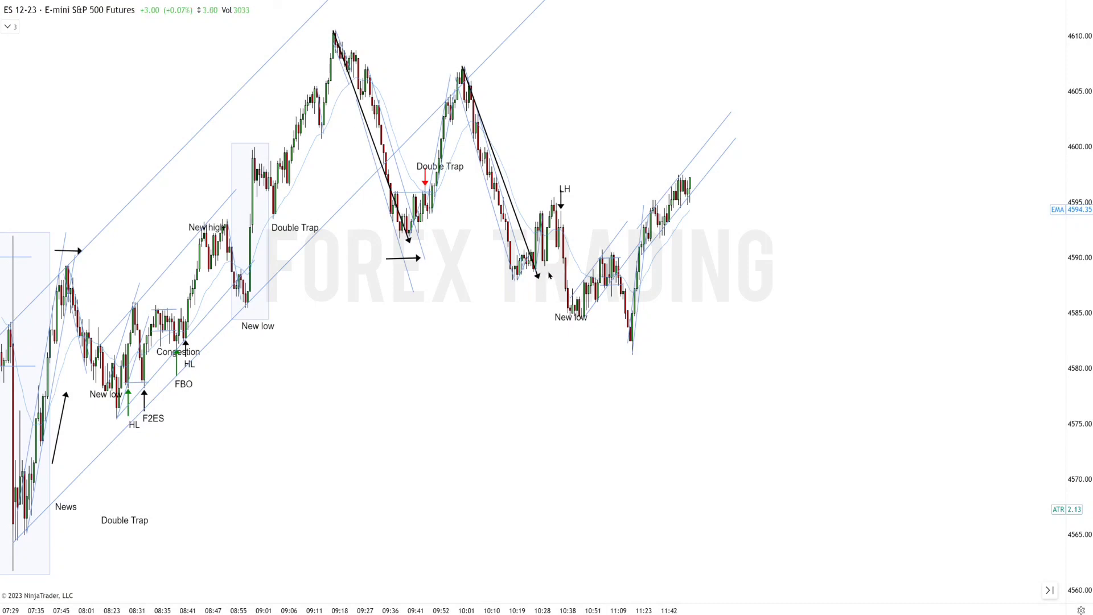
pyautogui.moveTo(307, 20); pyautogui.dragTo(538, 20)
# Place the 2EL label just below the 12:43 low
pyautogui.scroll(5, 631, 246)
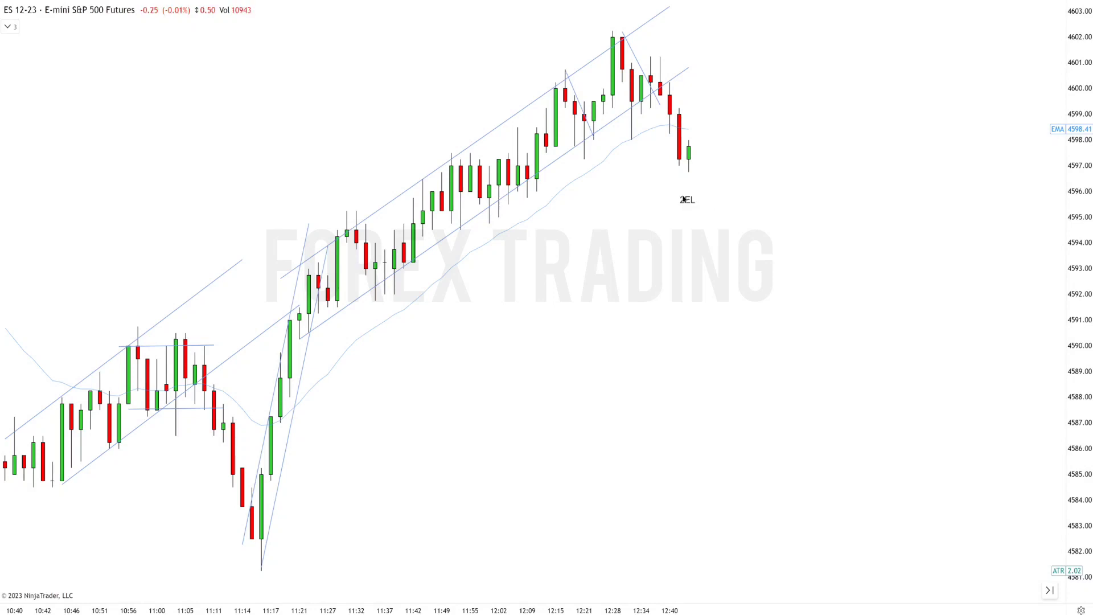
pyautogui.moveTo(700, 202); pyautogui.dragTo(688, 188)
pyautogui.click(621, 36)
pyautogui.press('Escape')
pyautogui.scroll(-1, 817, 165)
pyautogui.click(569, 160)
pyautogui.click(688, 169)
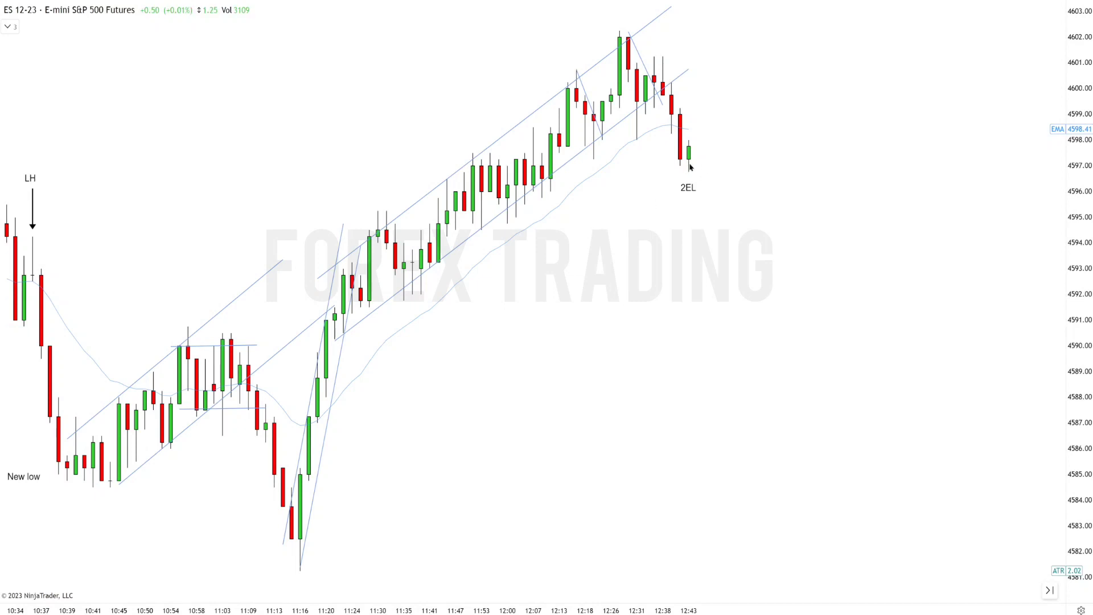
# Add a black up arrow under the large green bar near 12:45 and move the 2EL label beneath the arrow
pyautogui.scroll(-1, 701, 125)
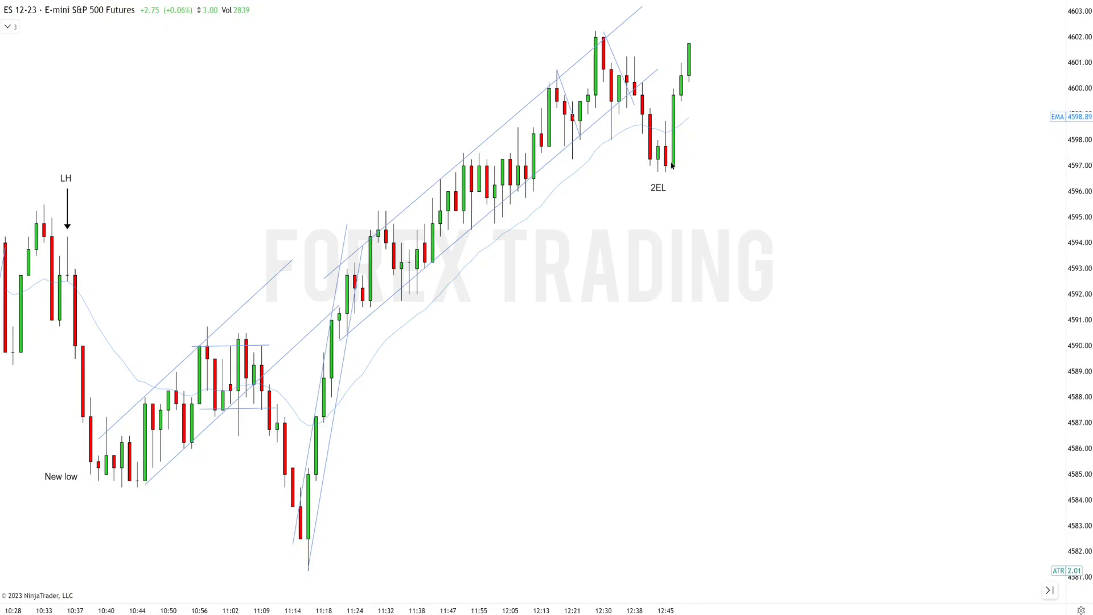
pyautogui.scroll(1, 719, 177)
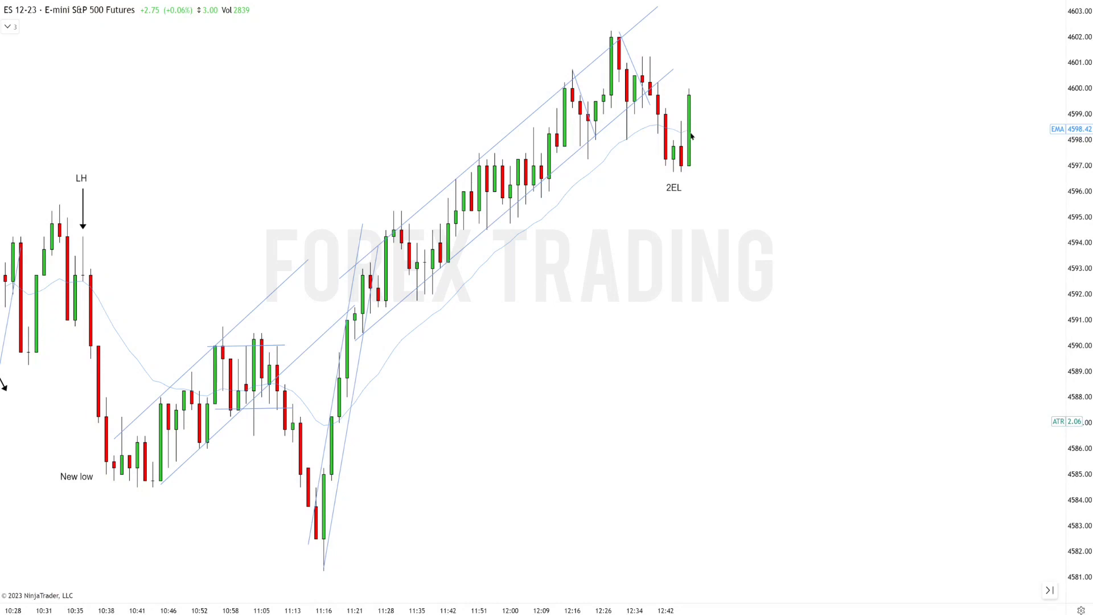
pyautogui.moveTo(689, 201)
pyautogui.mouseDown()
pyautogui.moveTo(693, 184)
pyautogui.moveTo(689, 215)
pyautogui.mouseUp()
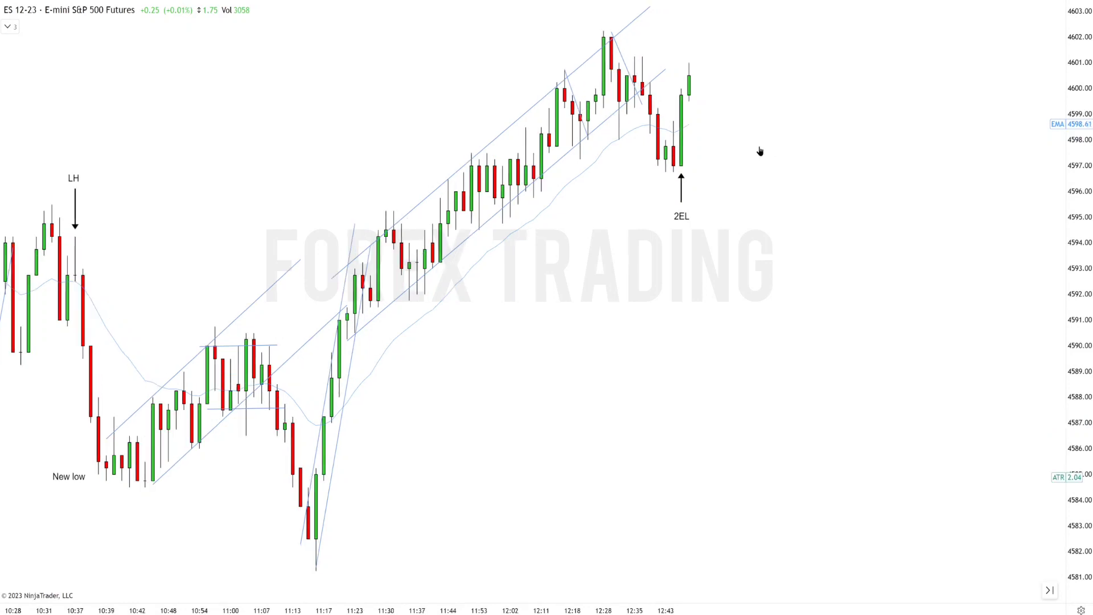
pyautogui.moveTo(758, 151); pyautogui.dragTo(743, 149)
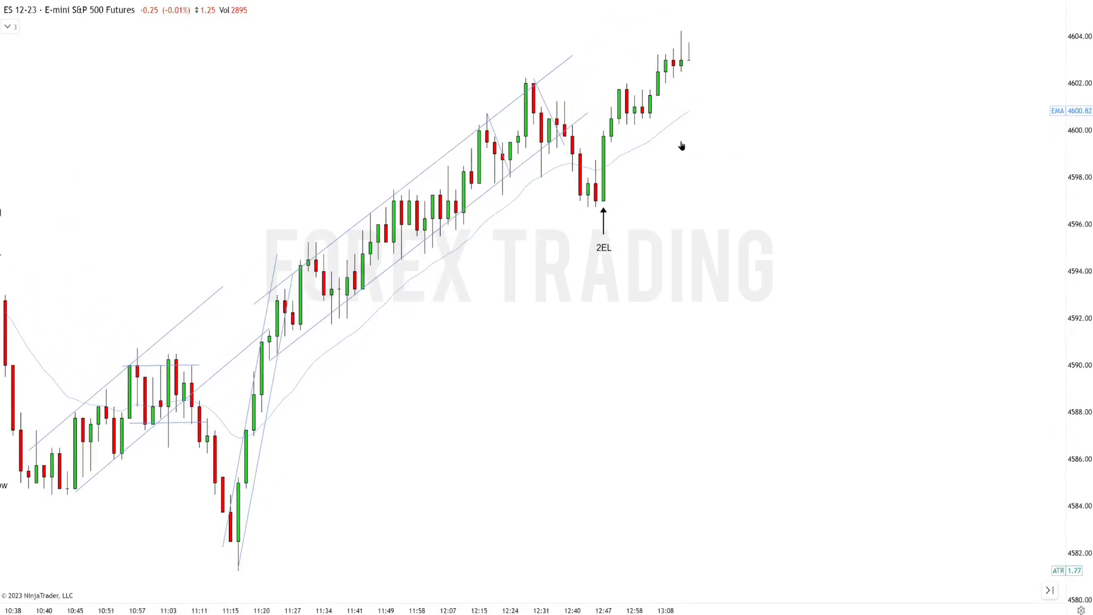
# Review the annotated session from the early news spike through the midday trends to the afternoon rally
pyautogui.scroll(-5, 667, 161)
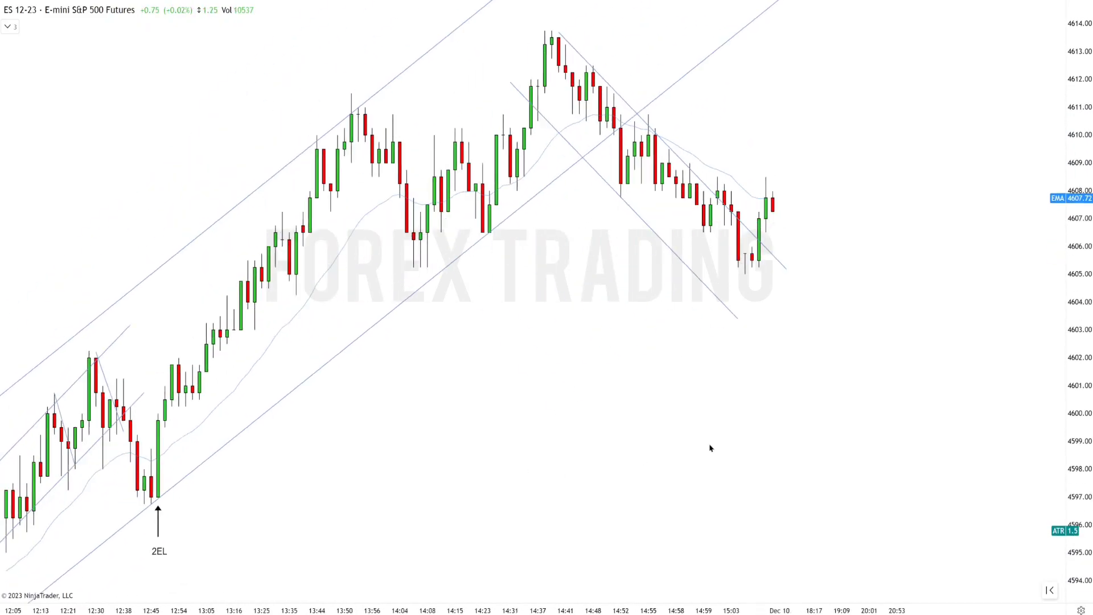
pyautogui.scroll(-3, 710, 449)
pyautogui.scroll(-5, 843, 415)
pyautogui.scroll(5, 461, 441)
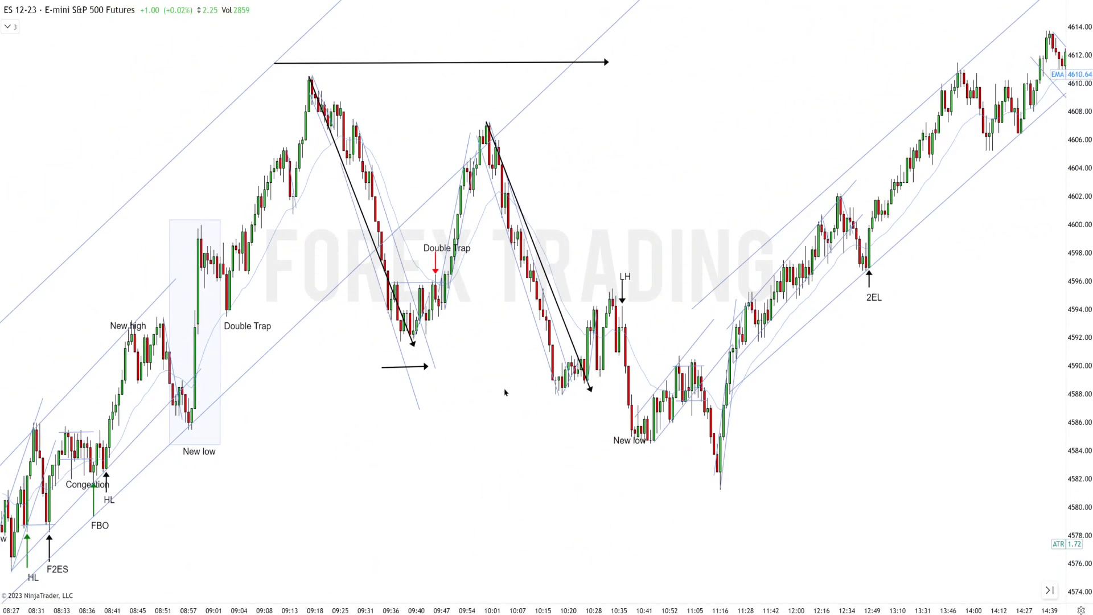
pyautogui.scroll(5, 505, 393)
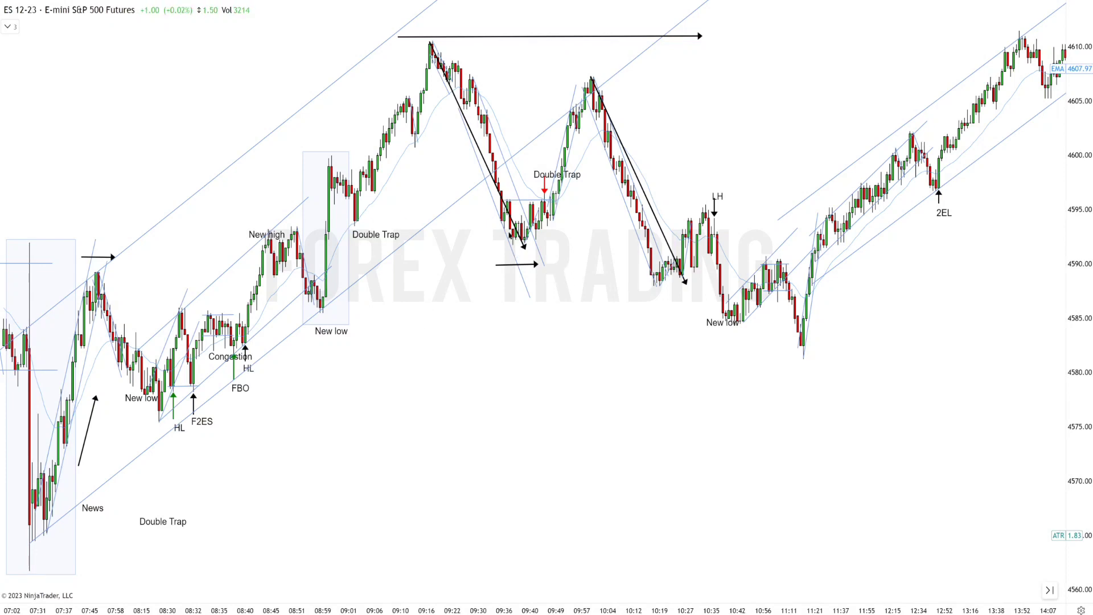
pyautogui.scroll(2, 715, 249)
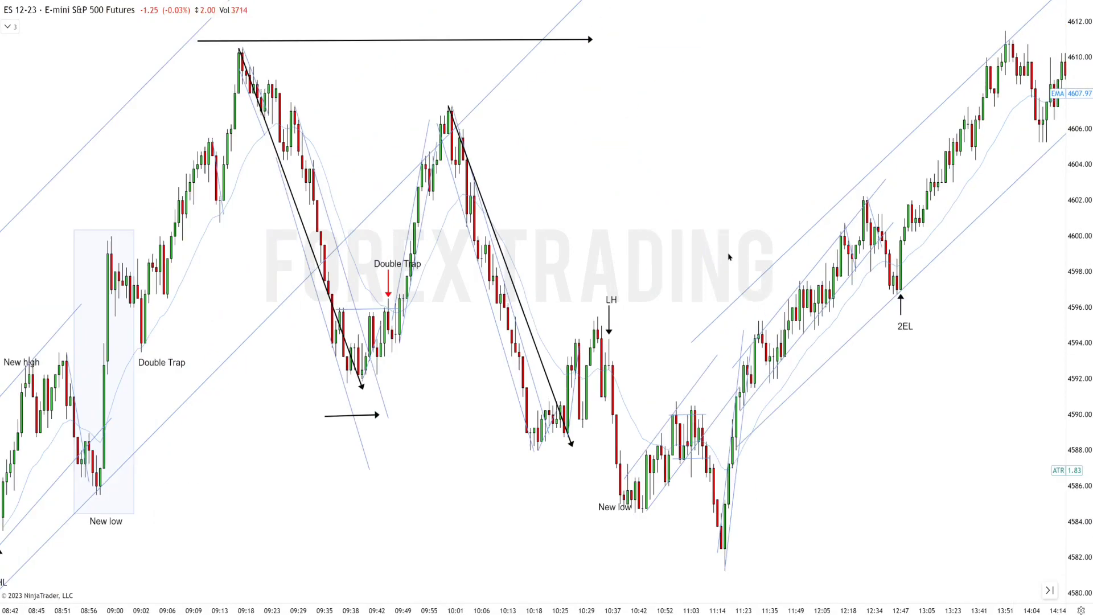
pyautogui.scroll(1, 806, 365)
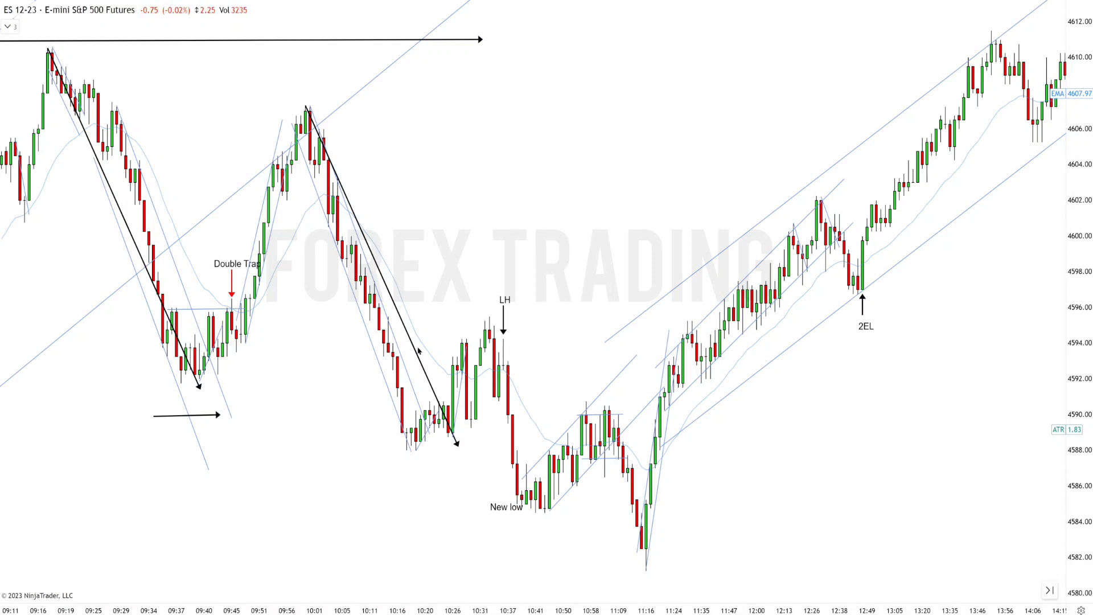
pyautogui.scroll(-2, 421, 349)
pyautogui.scroll(-1, 420, 349)
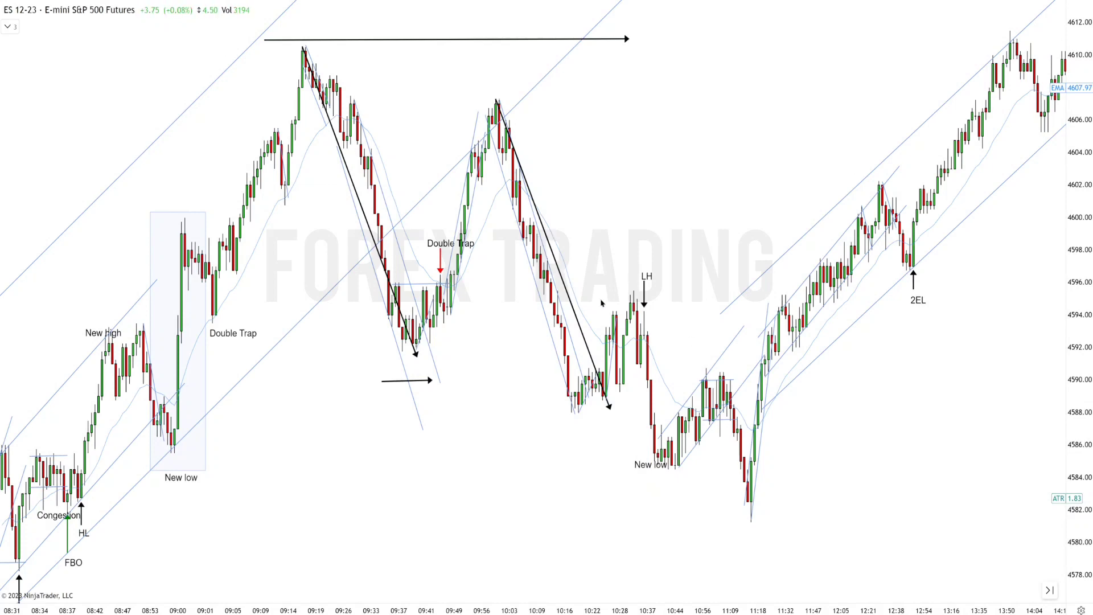
pyautogui.scroll(-2, 621, 308)
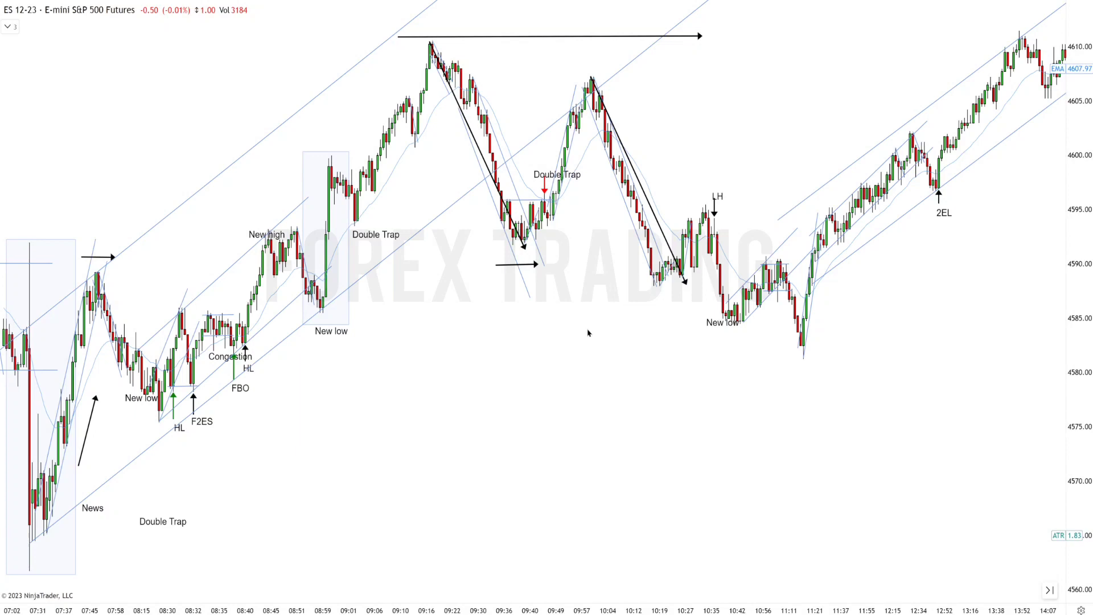